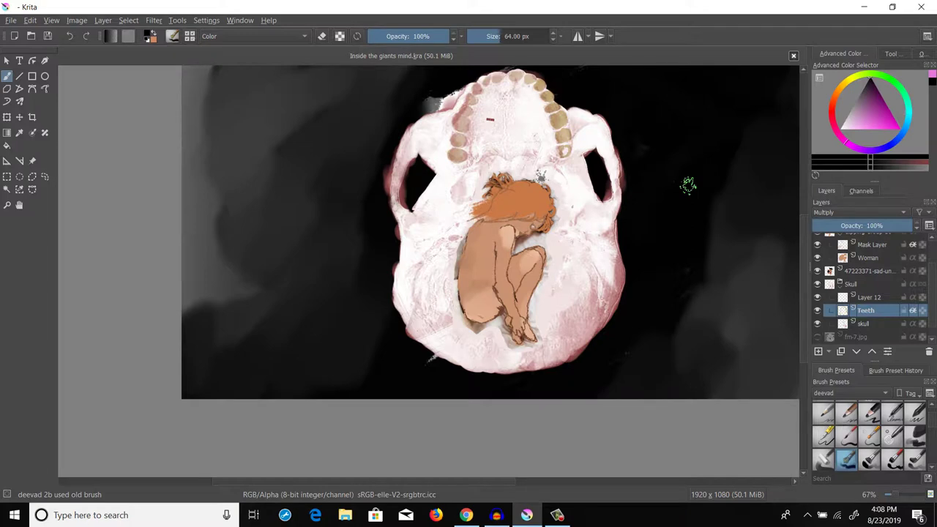
Pan and zoom around the skull painting to centre the curled woman.
{"action": "scroll", "coordinate": [644, 193], "scroll_direction": "down", "scroll_amount": 2}
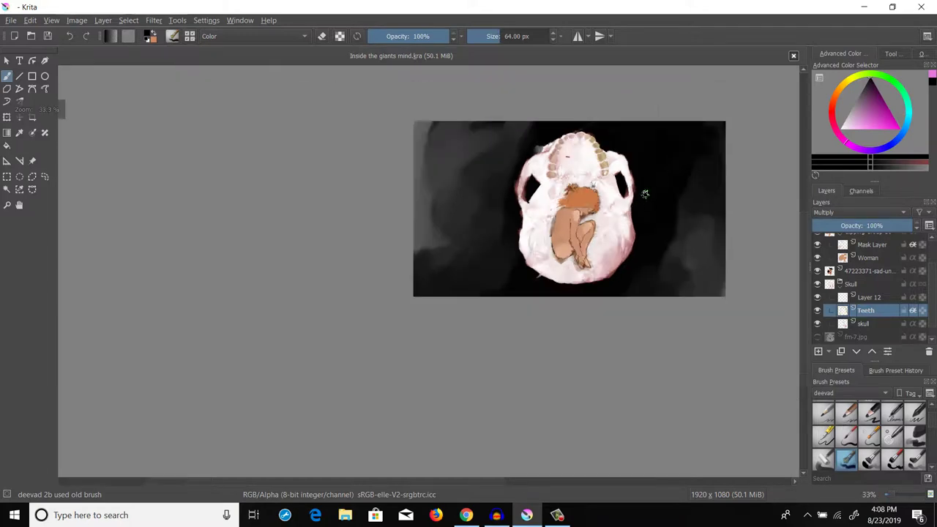
{"action": "scroll", "coordinate": [646, 193], "scroll_direction": "up", "scroll_amount": 2}
{"action": "left_click_drag", "start_coordinate": [646, 192], "coordinate": [588, 184]}
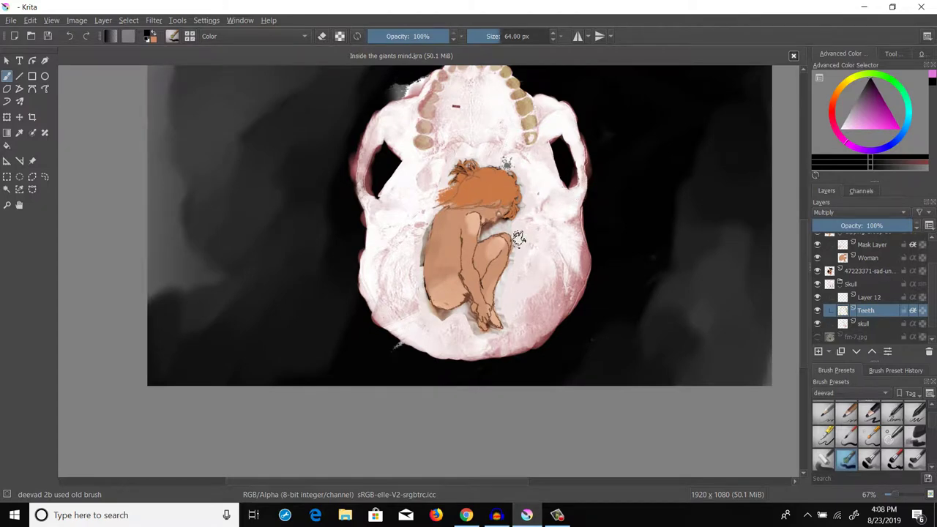
{"action": "left_click_drag", "start_coordinate": [531, 211], "coordinate": [539, 236]}
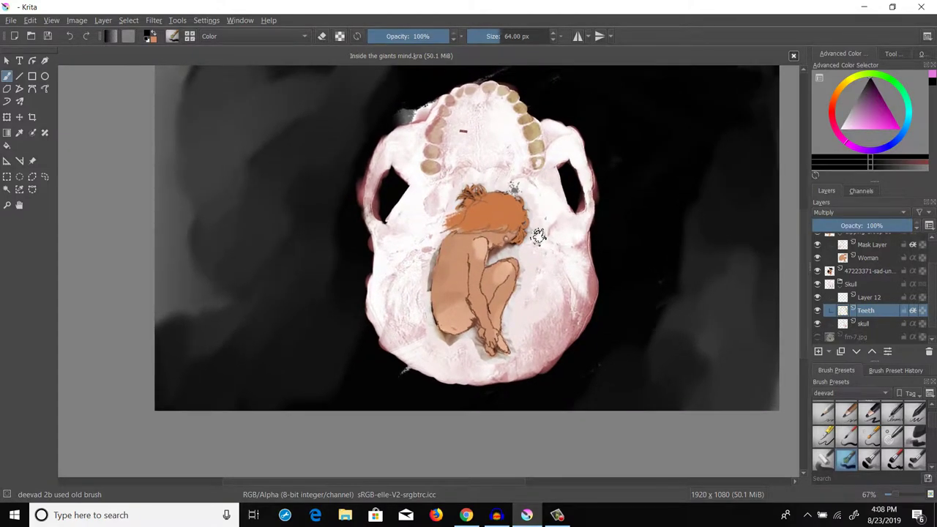
{"action": "scroll", "coordinate": [521, 258], "scroll_direction": "up", "scroll_amount": 2}
{"action": "scroll", "coordinate": [490, 272], "scroll_direction": "down", "scroll_amount": 2}
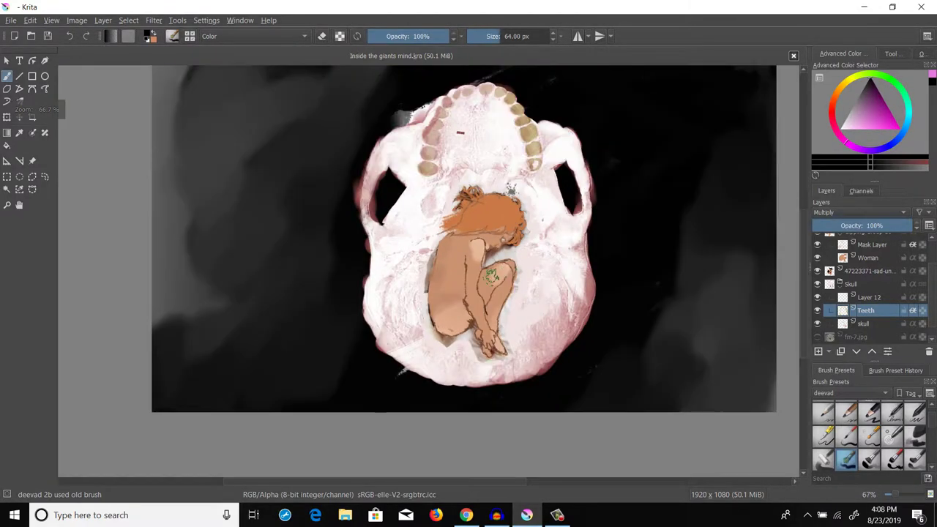
{"action": "left_click_drag", "start_coordinate": [489, 279], "coordinate": [519, 261]}
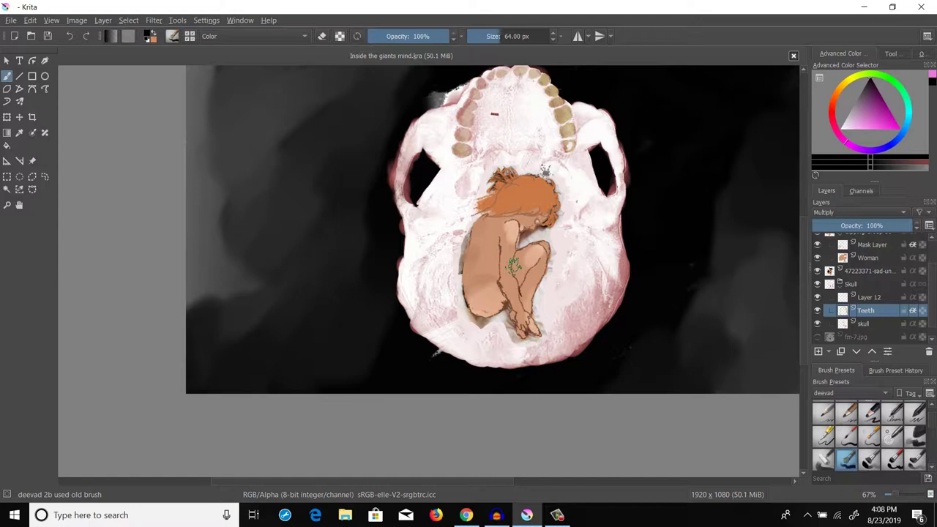
{"action": "scroll", "coordinate": [471, 273], "scroll_direction": "down", "scroll_amount": 1}
{"action": "scroll", "coordinate": [471, 273], "scroll_direction": "up", "scroll_amount": 1}
{"action": "scroll", "coordinate": [472, 275], "scroll_direction": "up", "scroll_amount": 1}
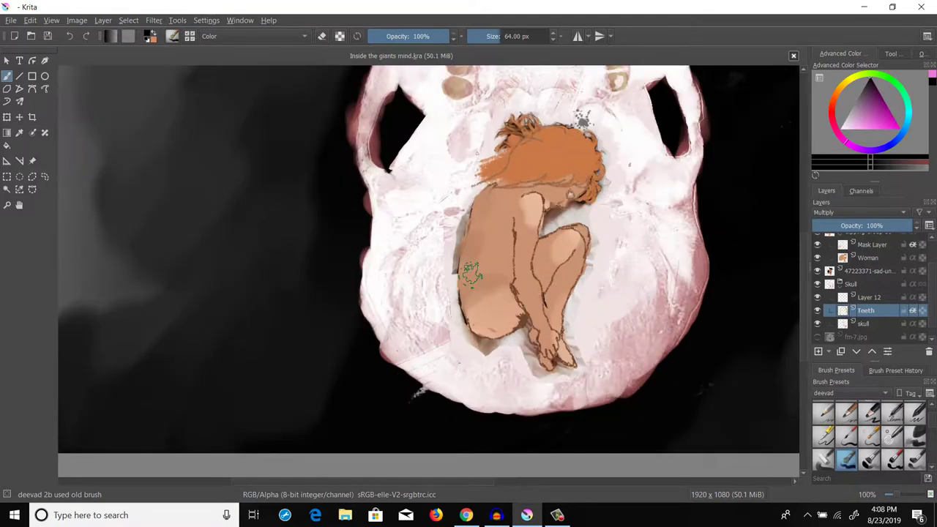
{"action": "left_click_drag", "start_coordinate": [450, 293], "coordinate": [470, 266]}
{"action": "scroll", "coordinate": [468, 265], "scroll_direction": "down", "scroll_amount": 1}
{"action": "scroll", "coordinate": [469, 265], "scroll_direction": "up", "scroll_amount": 2}
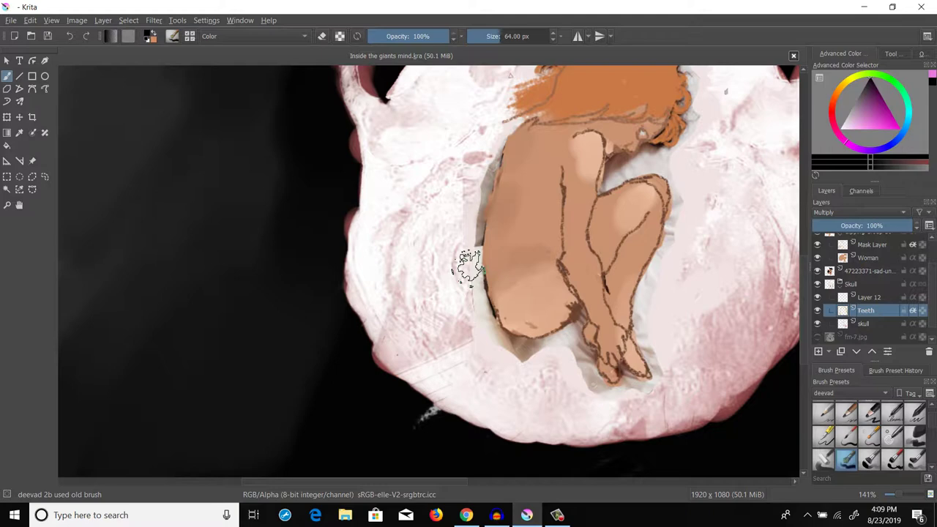
{"action": "left_click_drag", "start_coordinate": [677, 256], "coordinate": [569, 289]}
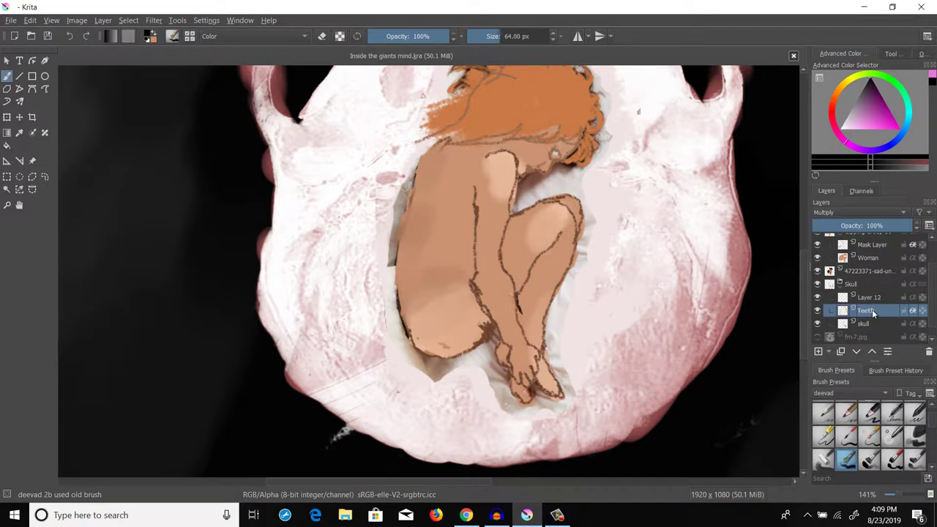
Select Layer 12 in the Skull group and switch its blend mode from Normal to Multiply.
{"action": "mouse_move", "coordinate": [872, 313]}
{"action": "left_click", "coordinate": [872, 300]}
{"action": "scroll", "coordinate": [654, 203], "scroll_direction": "down", "scroll_amount": 3}
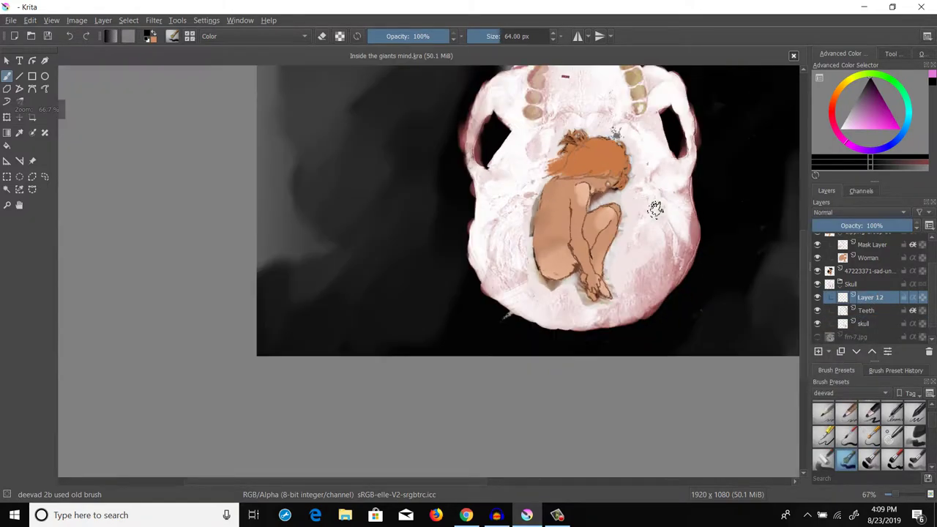
{"action": "scroll", "coordinate": [665, 188], "scroll_direction": "up", "scroll_amount": 1}
{"action": "scroll", "coordinate": [626, 249], "scroll_direction": "down", "scroll_amount": 1}
{"action": "scroll", "coordinate": [646, 208], "scroll_direction": "up", "scroll_amount": 3}
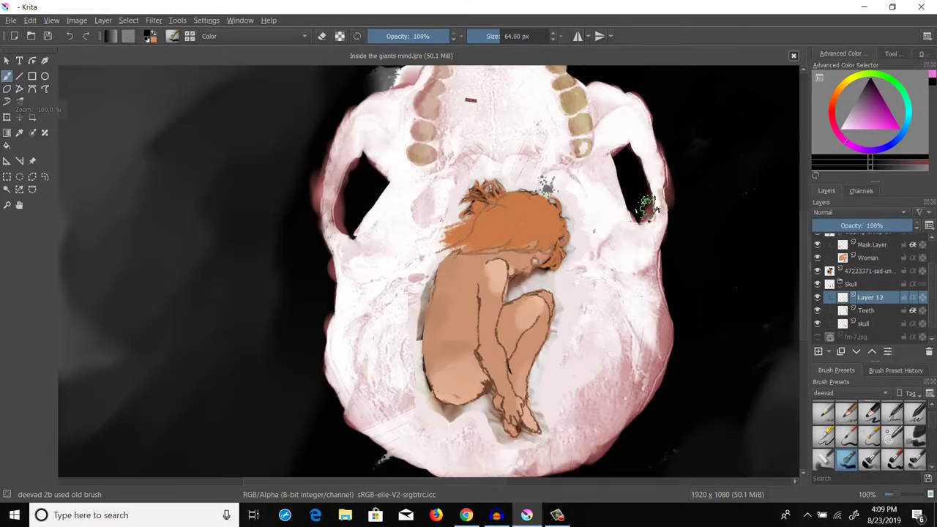
{"action": "scroll", "coordinate": [647, 208], "scroll_direction": "down", "scroll_amount": 1}
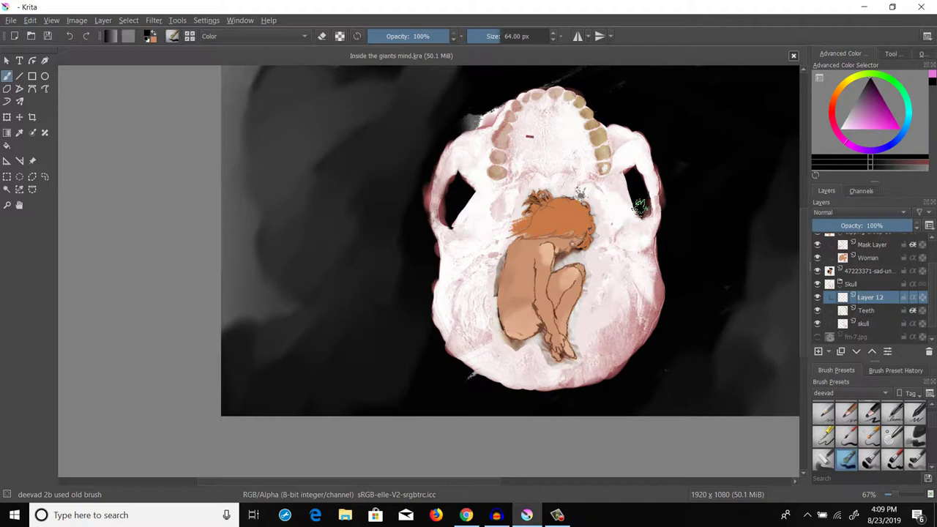
{"action": "left_click_drag", "start_coordinate": [626, 232], "coordinate": [654, 204]}
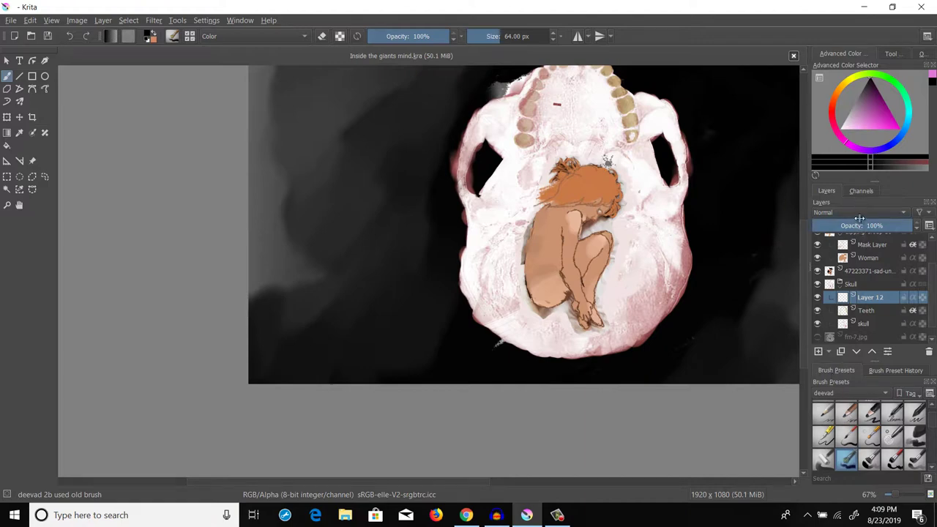
{"action": "left_click", "coordinate": [858, 286]}
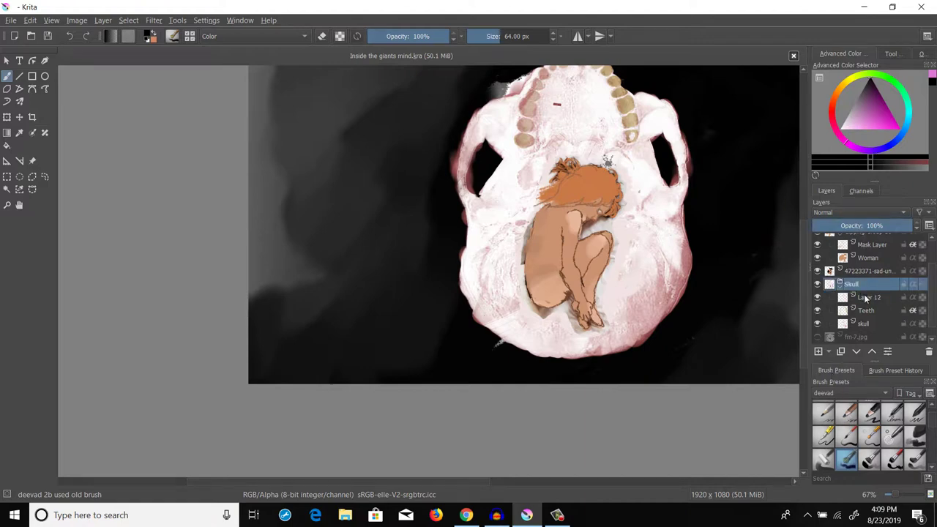
{"action": "left_click", "coordinate": [865, 297]}
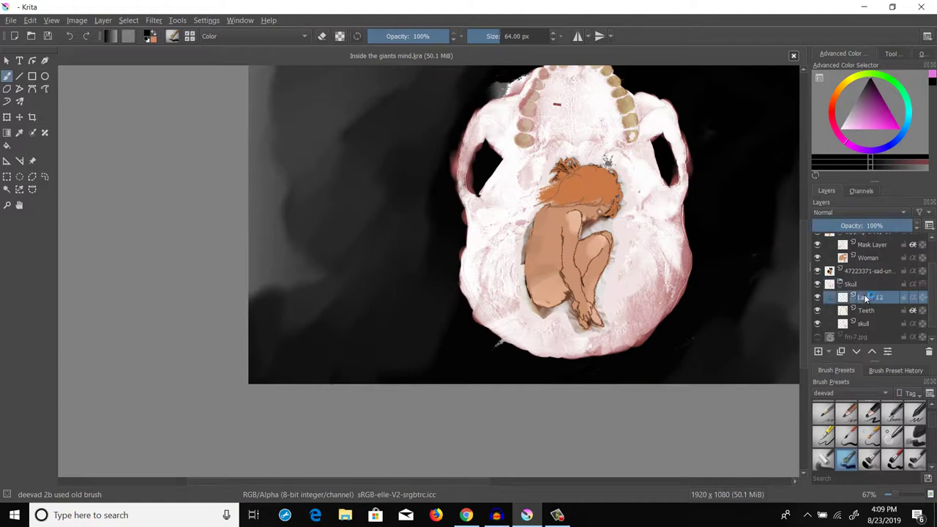
{"action": "left_click", "coordinate": [862, 214]}
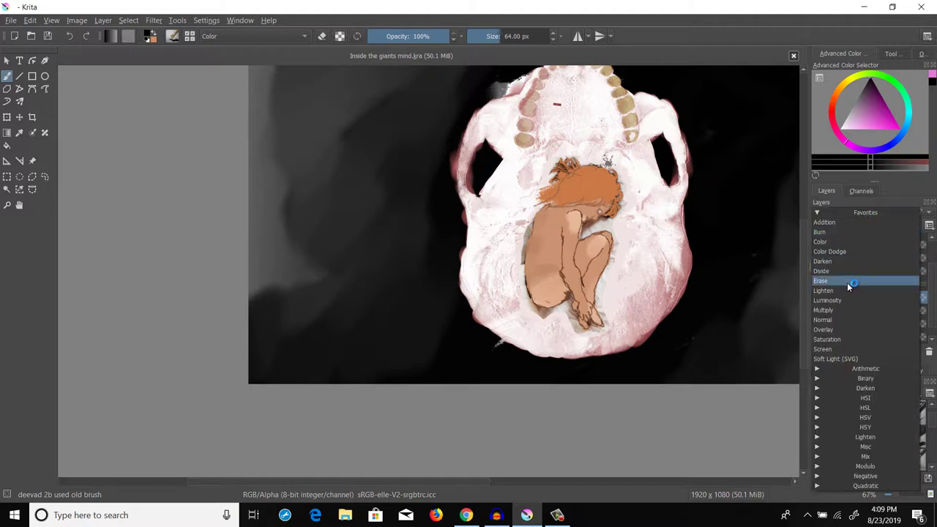
{"action": "left_click", "coordinate": [836, 306]}
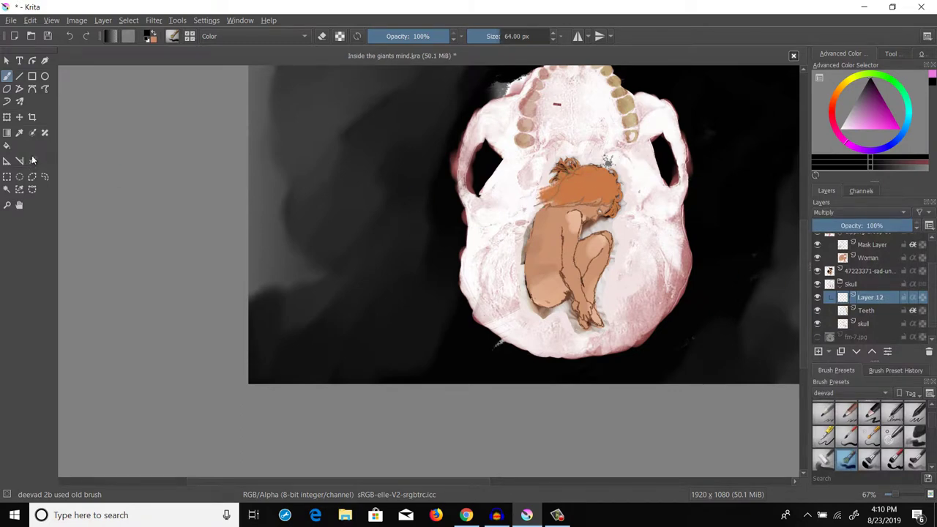
Sample the skull's pinkish-red, then paint lighter pinkish-grey shading left of the woman's head.
{"action": "left_click", "coordinate": [20, 132]}
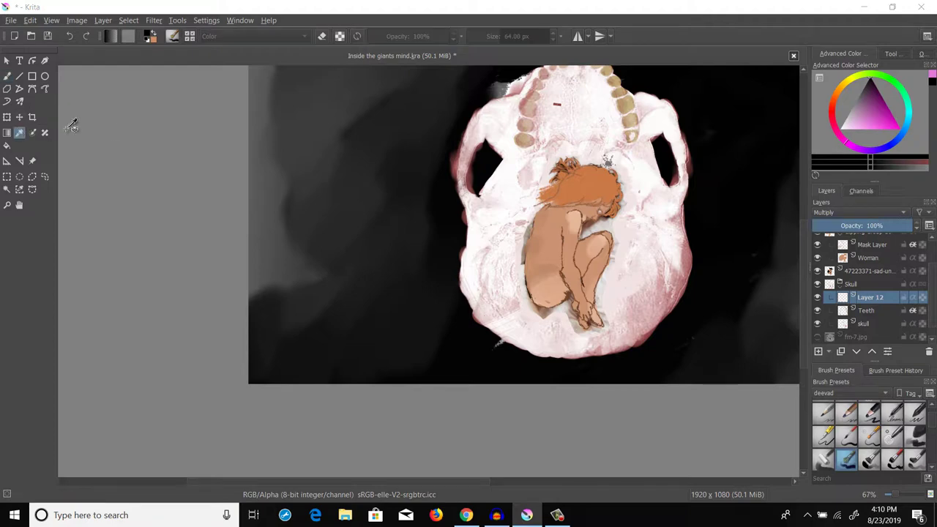
{"action": "left_click", "coordinate": [509, 111]}
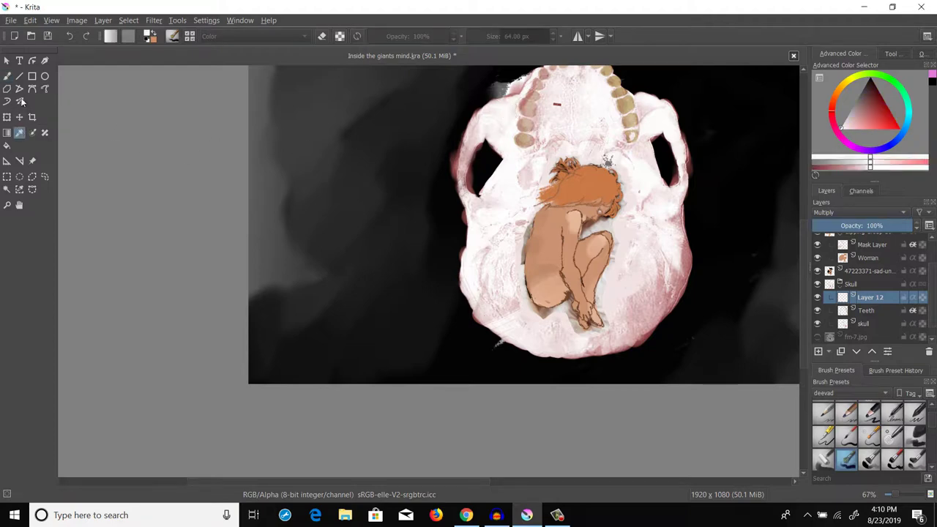
{"action": "left_click", "coordinate": [8, 75]}
{"action": "mouse_move", "coordinate": [555, 213]}
{"action": "left_mouse_down"}
{"action": "mouse_move", "coordinate": [534, 203]}
{"action": "mouse_move", "coordinate": [516, 236]}
{"action": "left_mouse_up"}
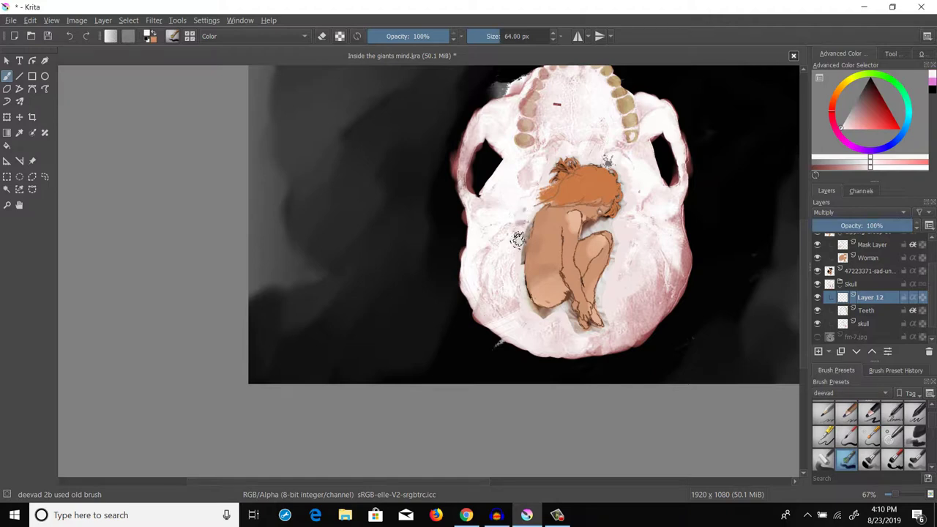
{"action": "left_click", "coordinate": [853, 109]}
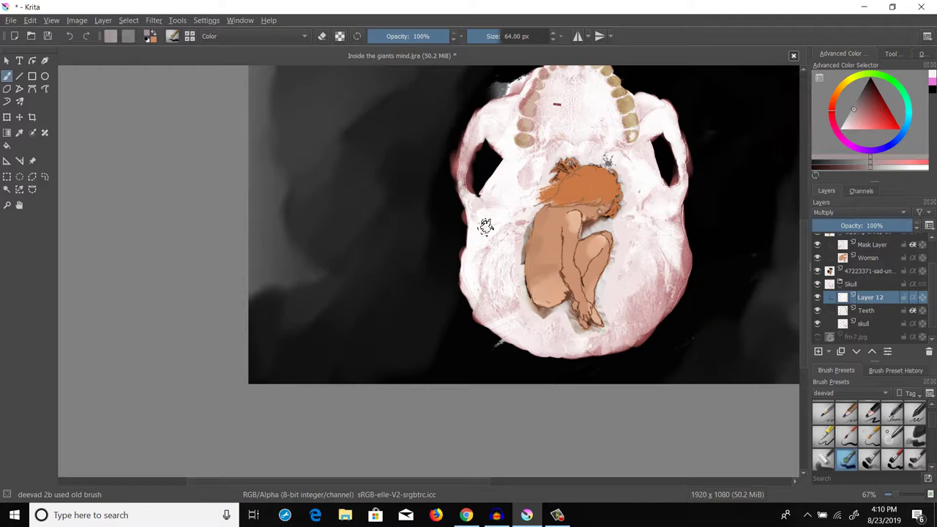
{"action": "mouse_move", "coordinate": [532, 203]}
{"action": "left_mouse_down"}
{"action": "mouse_move", "coordinate": [531, 197]}
{"action": "mouse_move", "coordinate": [515, 227]}
{"action": "mouse_move", "coordinate": [530, 184]}
{"action": "mouse_move", "coordinate": [524, 213]}
{"action": "mouse_move", "coordinate": [556, 159]}
{"action": "mouse_move", "coordinate": [525, 194]}
{"action": "mouse_move", "coordinate": [543, 159]}
{"action": "mouse_move", "coordinate": [524, 172]}
{"action": "mouse_move", "coordinate": [559, 143]}
{"action": "mouse_move", "coordinate": [545, 146]}
{"action": "mouse_move", "coordinate": [563, 135]}
{"action": "mouse_move", "coordinate": [605, 143]}
{"action": "mouse_move", "coordinate": [541, 168]}
{"action": "mouse_move", "coordinate": [572, 174]}
{"action": "mouse_move", "coordinate": [603, 152]}
{"action": "mouse_move", "coordinate": [608, 165]}
{"action": "mouse_move", "coordinate": [610, 137]}
{"action": "mouse_move", "coordinate": [629, 137]}
{"action": "mouse_move", "coordinate": [630, 187]}
{"action": "mouse_move", "coordinate": [607, 159]}
{"action": "mouse_move", "coordinate": [627, 207]}
{"action": "mouse_move", "coordinate": [624, 233]}
{"action": "mouse_move", "coordinate": [609, 209]}
{"action": "mouse_move", "coordinate": [581, 249]}
{"action": "mouse_move", "coordinate": [607, 223]}
{"action": "mouse_move", "coordinate": [610, 272]}
{"action": "mouse_move", "coordinate": [619, 277]}
{"action": "mouse_move", "coordinate": [599, 295]}
{"action": "mouse_move", "coordinate": [595, 333]}
{"action": "mouse_move", "coordinate": [579, 337]}
{"action": "mouse_move", "coordinate": [549, 317]}
{"action": "mouse_move", "coordinate": [563, 307]}
{"action": "mouse_move", "coordinate": [540, 330]}
{"action": "mouse_move", "coordinate": [519, 267]}
{"action": "mouse_move", "coordinate": [517, 223]}
{"action": "mouse_move", "coordinate": [529, 204]}
{"action": "mouse_move", "coordinate": [508, 304]}
{"action": "mouse_move", "coordinate": [513, 236]}
{"action": "mouse_move", "coordinate": [528, 325]}
{"action": "left_mouse_up"}
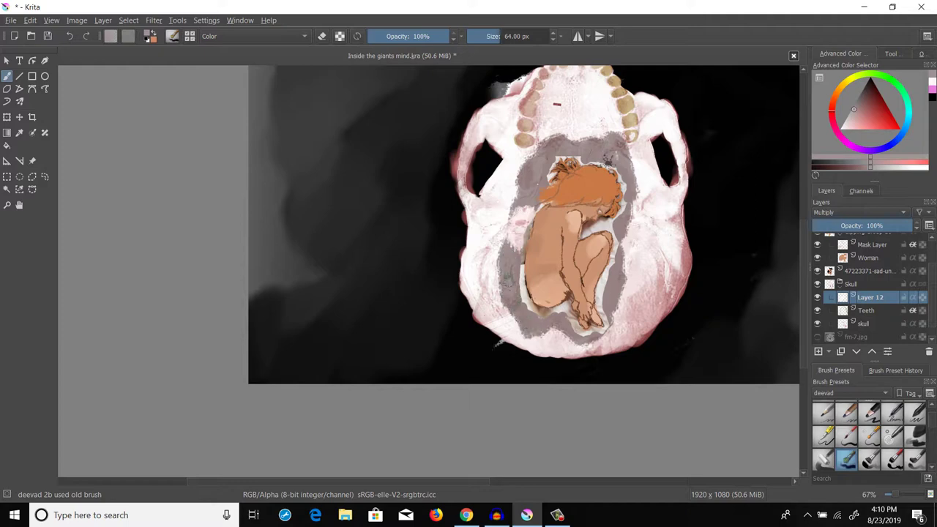
Paint grey shading over the palate and beside the woman's head and feet, then save.
{"action": "scroll", "coordinate": [573, 175], "scroll_direction": "down", "scroll_amount": 1}
{"action": "scroll", "coordinate": [573, 174], "scroll_direction": "down", "scroll_amount": 1}
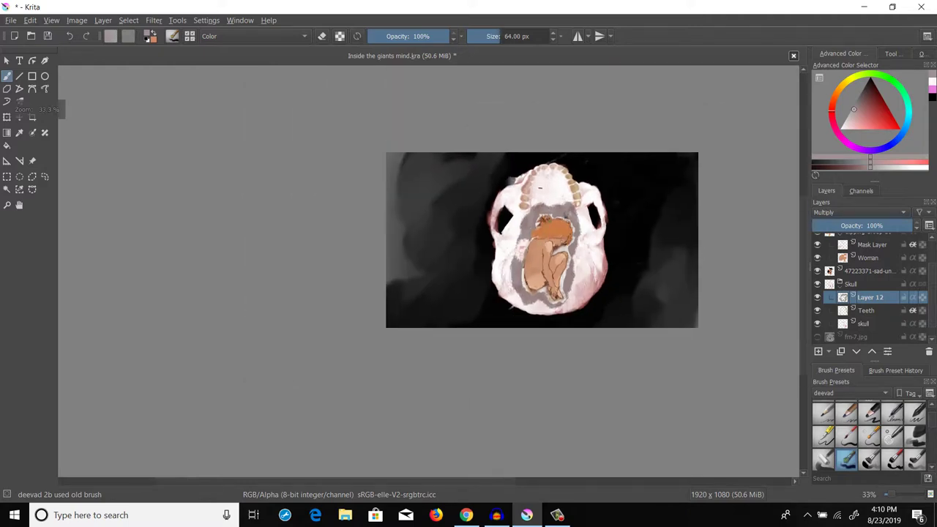
{"action": "scroll", "coordinate": [573, 179], "scroll_direction": "up", "scroll_amount": 2}
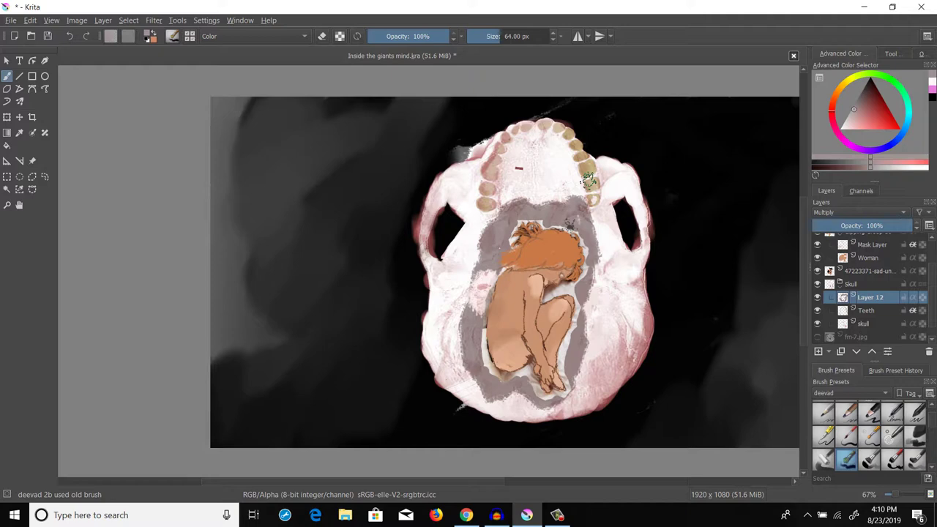
{"action": "mouse_move", "coordinate": [539, 195]}
{"action": "left_mouse_down"}
{"action": "mouse_move", "coordinate": [509, 194]}
{"action": "mouse_move", "coordinate": [510, 178]}
{"action": "mouse_move", "coordinate": [499, 194]}
{"action": "mouse_move", "coordinate": [517, 141]}
{"action": "mouse_move", "coordinate": [535, 134]}
{"action": "mouse_move", "coordinate": [558, 145]}
{"action": "mouse_move", "coordinate": [519, 161]}
{"action": "mouse_move", "coordinate": [526, 172]}
{"action": "mouse_move", "coordinate": [556, 169]}
{"action": "mouse_move", "coordinate": [556, 186]}
{"action": "mouse_move", "coordinate": [540, 176]}
{"action": "mouse_move", "coordinate": [541, 199]}
{"action": "mouse_move", "coordinate": [582, 189]}
{"action": "mouse_move", "coordinate": [568, 171]}
{"action": "mouse_move", "coordinate": [566, 187]}
{"action": "mouse_move", "coordinate": [558, 138]}
{"action": "left_mouse_up"}
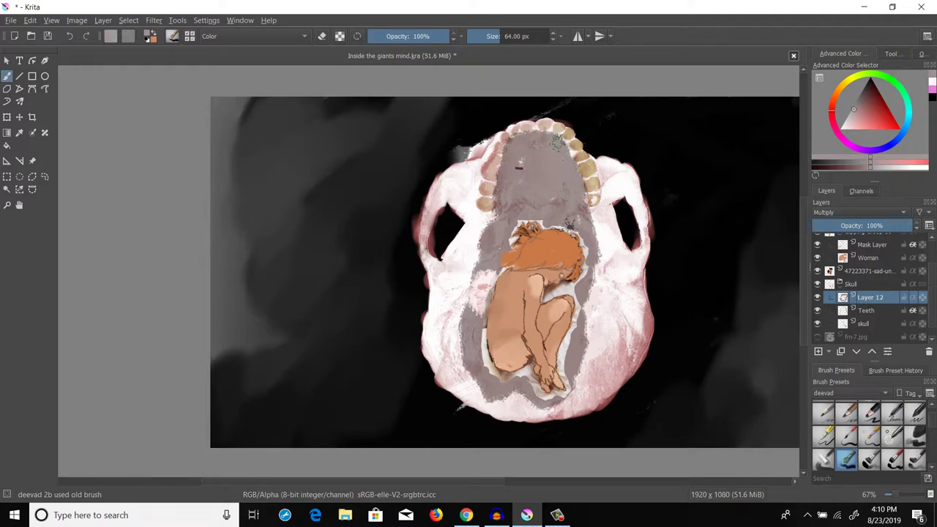
{"action": "mouse_move", "coordinate": [478, 254]}
{"action": "left_mouse_down"}
{"action": "mouse_move", "coordinate": [499, 201]}
{"action": "mouse_move", "coordinate": [499, 218]}
{"action": "mouse_move", "coordinate": [456, 263]}
{"action": "mouse_move", "coordinate": [444, 336]}
{"action": "mouse_move", "coordinate": [466, 385]}
{"action": "mouse_move", "coordinate": [487, 390]}
{"action": "mouse_move", "coordinate": [498, 388]}
{"action": "mouse_move", "coordinate": [458, 347]}
{"action": "mouse_move", "coordinate": [457, 316]}
{"action": "mouse_move", "coordinate": [491, 276]}
{"action": "mouse_move", "coordinate": [474, 258]}
{"action": "mouse_move", "coordinate": [508, 240]}
{"action": "left_mouse_up"}
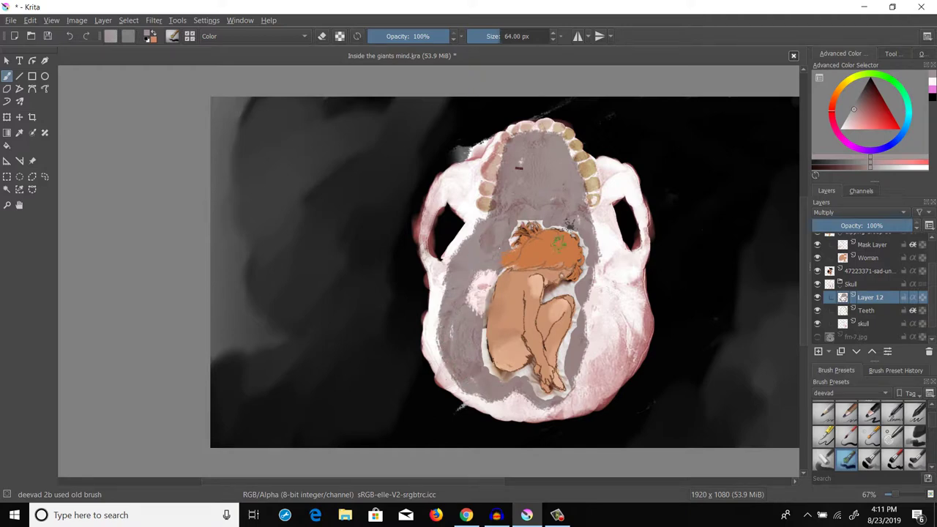
{"action": "mouse_move", "coordinate": [592, 230]}
{"action": "left_mouse_down"}
{"action": "mouse_move", "coordinate": [605, 285]}
{"action": "mouse_move", "coordinate": [597, 316]}
{"action": "mouse_move", "coordinate": [590, 307]}
{"action": "mouse_move", "coordinate": [584, 317]}
{"action": "mouse_move", "coordinate": [587, 340]}
{"action": "mouse_move", "coordinate": [604, 322]}
{"action": "mouse_move", "coordinate": [578, 384]}
{"action": "mouse_move", "coordinate": [568, 395]}
{"action": "mouse_move", "coordinate": [525, 396]}
{"action": "left_mouse_up"}
{"action": "mouse_move", "coordinate": [579, 372]}
{"action": "left_mouse_down"}
{"action": "mouse_move", "coordinate": [611, 362]}
{"action": "mouse_move", "coordinate": [613, 338]}
{"action": "mouse_move", "coordinate": [604, 349]}
{"action": "mouse_move", "coordinate": [629, 290]}
{"action": "mouse_move", "coordinate": [614, 279]}
{"action": "left_mouse_up"}
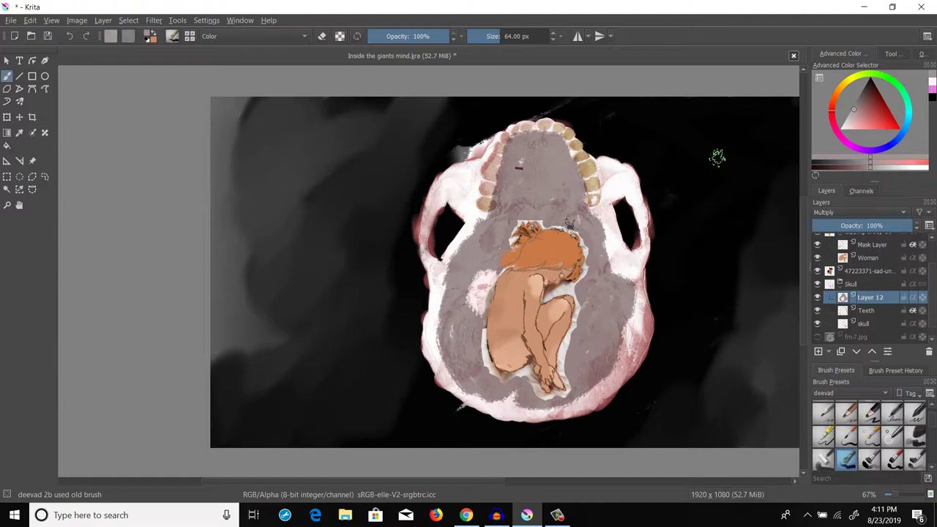
{"action": "key", "text": "ctrl+s"}
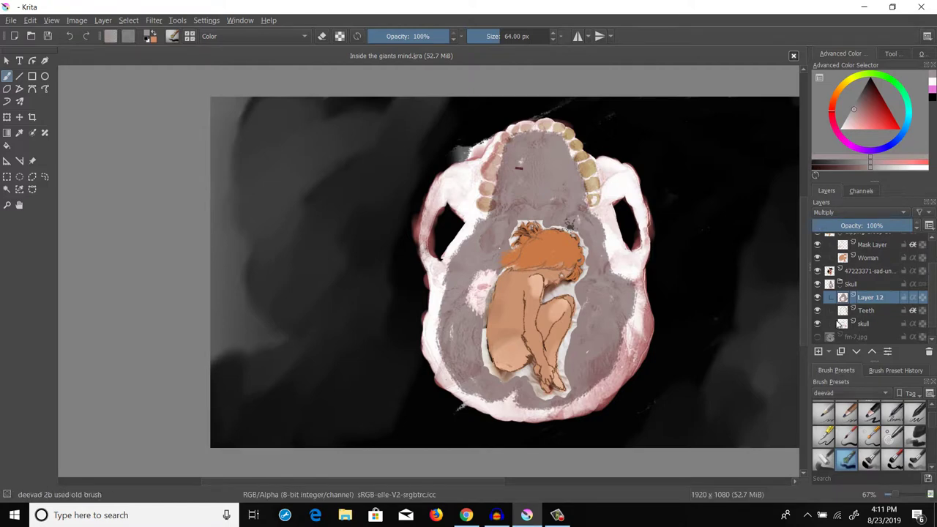
Add Layer 13 above Layer 12 in the Skull group, blending in Multiply.
{"action": "left_click", "coordinate": [860, 284]}
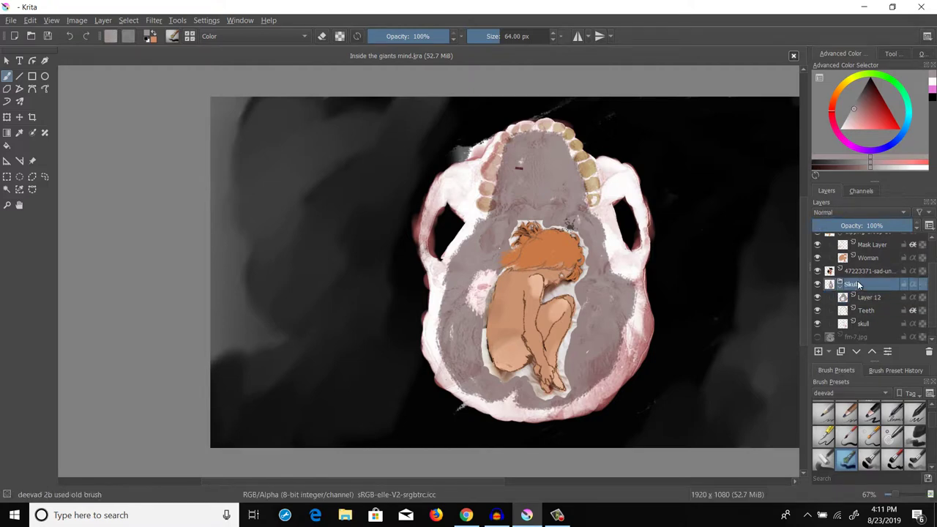
{"action": "left_click", "coordinate": [817, 351]}
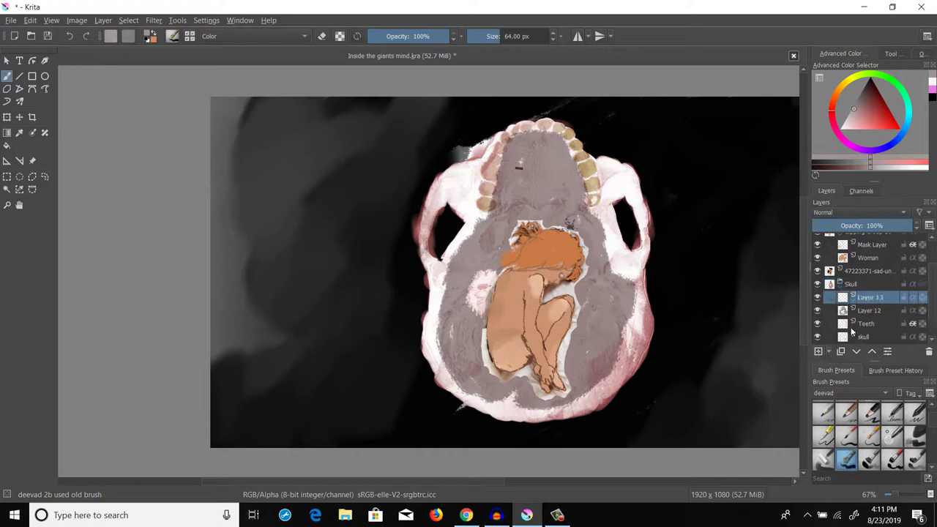
{"action": "left_click", "coordinate": [870, 214]}
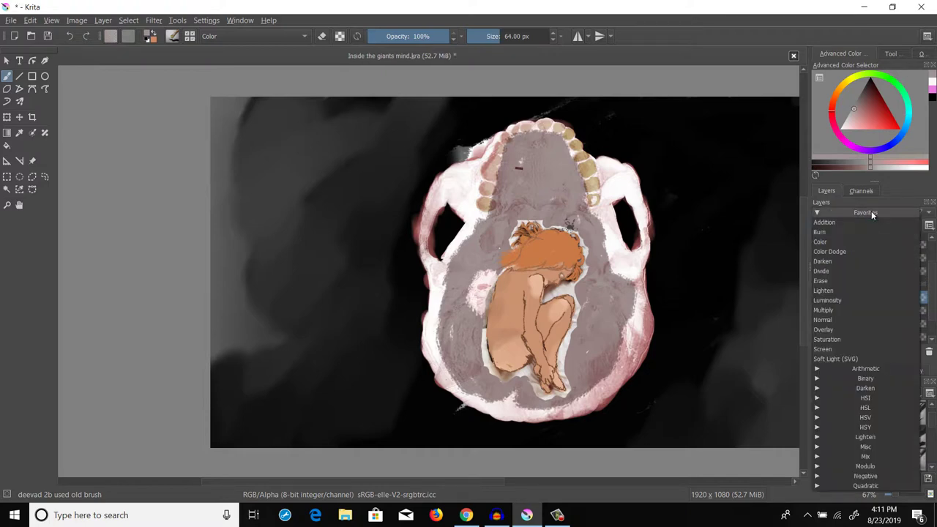
{"action": "left_click", "coordinate": [829, 311]}
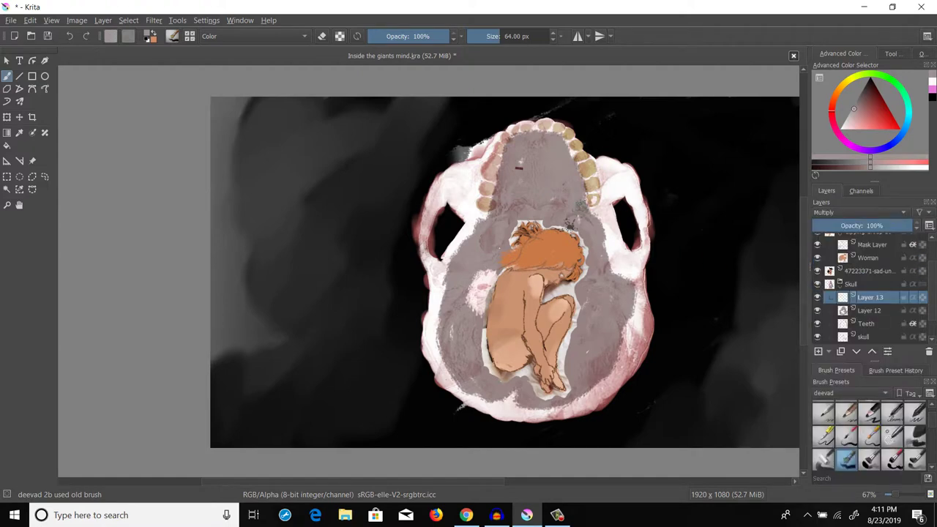
Paint dark shading down the woman's left side, undoing a stray palate stroke.
{"action": "mouse_move", "coordinate": [556, 202]}
{"action": "left_mouse_down"}
{"action": "mouse_move", "coordinate": [542, 162]}
{"action": "mouse_move", "coordinate": [534, 170]}
{"action": "left_mouse_up"}
{"action": "key", "text": "ctrl+z"}
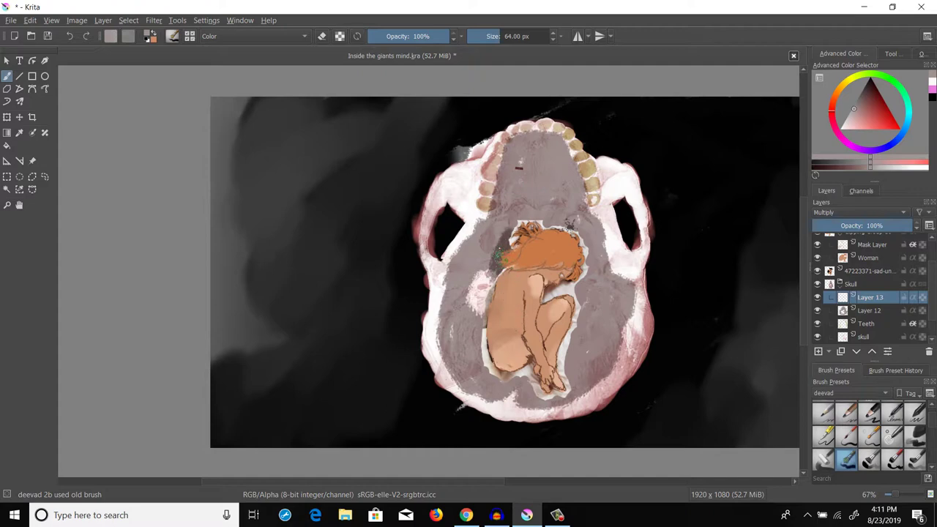
{"action": "mouse_move", "coordinate": [500, 255]}
{"action": "left_mouse_down"}
{"action": "mouse_move", "coordinate": [466, 307]}
{"action": "mouse_move", "coordinate": [478, 313]}
{"action": "mouse_move", "coordinate": [487, 303]}
{"action": "mouse_move", "coordinate": [479, 354]}
{"action": "mouse_move", "coordinate": [487, 391]}
{"action": "mouse_move", "coordinate": [504, 383]}
{"action": "mouse_move", "coordinate": [531, 391]}
{"action": "mouse_move", "coordinate": [580, 372]}
{"action": "mouse_move", "coordinate": [570, 365]}
{"action": "mouse_move", "coordinate": [585, 333]}
{"action": "mouse_move", "coordinate": [609, 318]}
{"action": "mouse_move", "coordinate": [592, 352]}
{"action": "mouse_move", "coordinate": [574, 301]}
{"action": "mouse_move", "coordinate": [593, 296]}
{"action": "mouse_move", "coordinate": [594, 279]}
{"action": "mouse_move", "coordinate": [579, 261]}
{"action": "mouse_move", "coordinate": [580, 233]}
{"action": "mouse_move", "coordinate": [542, 217]}
{"action": "mouse_move", "coordinate": [492, 245]}
{"action": "mouse_move", "coordinate": [502, 223]}
{"action": "mouse_move", "coordinate": [545, 222]}
{"action": "mouse_move", "coordinate": [496, 236]}
{"action": "mouse_move", "coordinate": [481, 308]}
{"action": "left_mouse_up"}
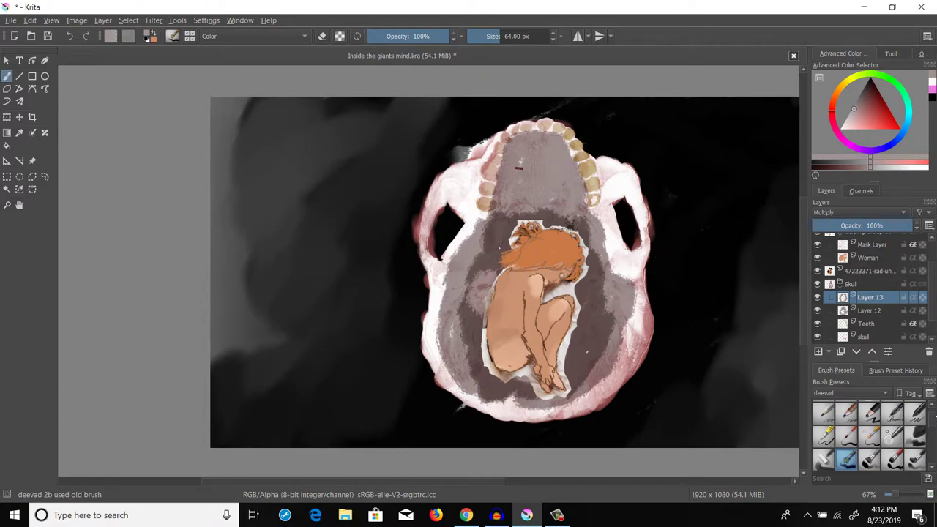
Switch to the deevad 3e blending brush and soften shading under the feet, beside the figure and on the palate.
{"action": "scroll", "coordinate": [869, 434], "scroll_direction": "down", "scroll_amount": 5}
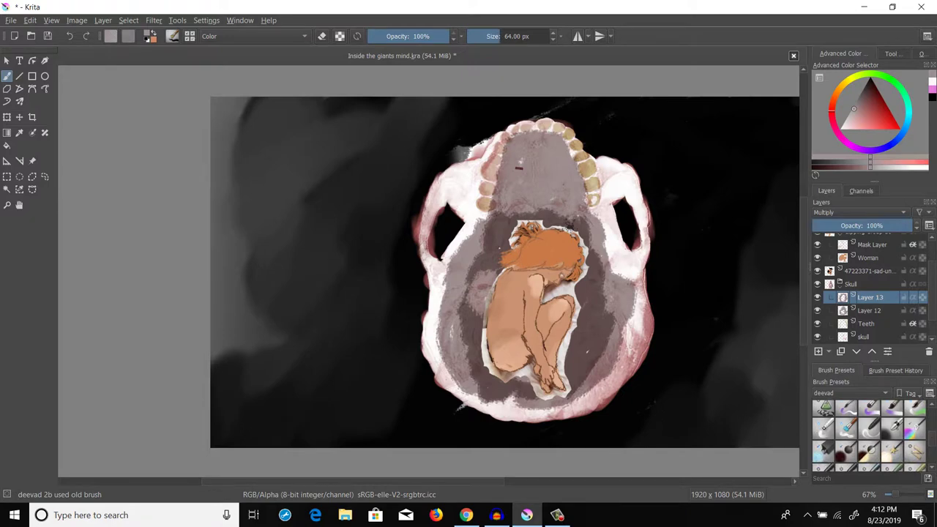
{"action": "left_click", "coordinate": [823, 429]}
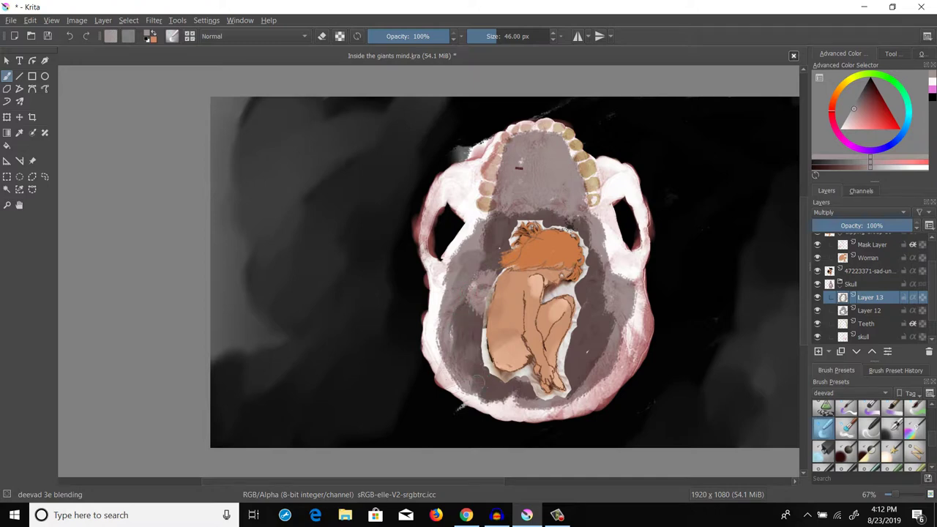
{"action": "mouse_move", "coordinate": [489, 388]}
{"action": "left_mouse_down"}
{"action": "mouse_move", "coordinate": [535, 401]}
{"action": "mouse_move", "coordinate": [566, 390]}
{"action": "left_mouse_up"}
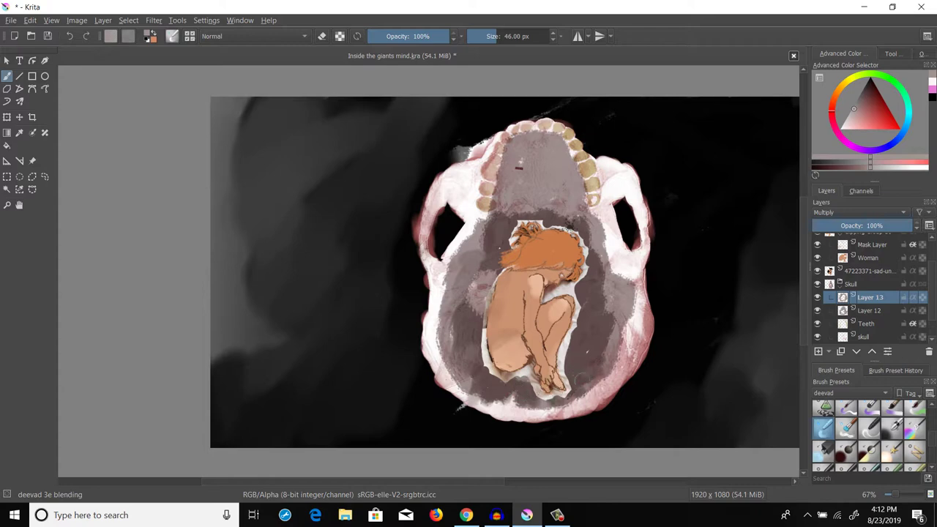
{"action": "left_click_drag", "start_coordinate": [610, 334], "coordinate": [607, 281]}
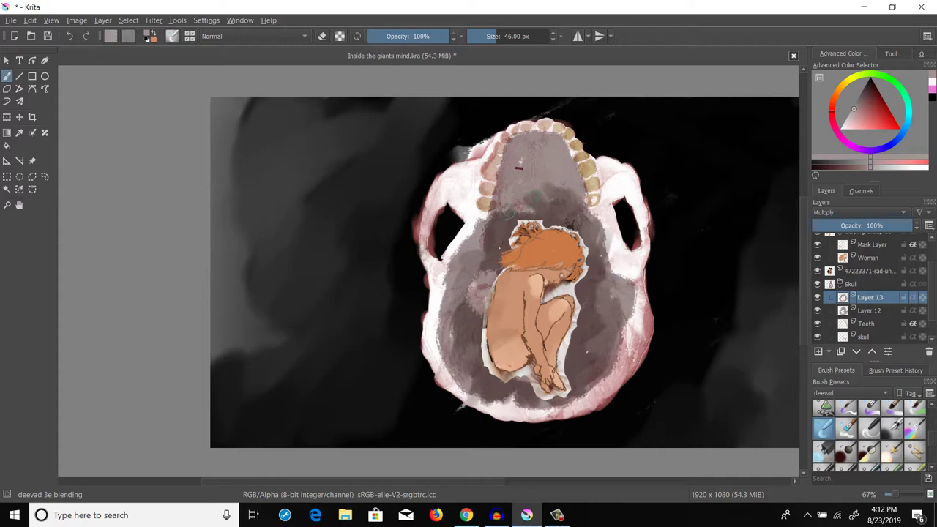
{"action": "mouse_move", "coordinate": [514, 208]}
{"action": "left_mouse_down"}
{"action": "mouse_move", "coordinate": [525, 203]}
{"action": "mouse_move", "coordinate": [493, 207]}
{"action": "mouse_move", "coordinate": [494, 227]}
{"action": "left_mouse_up"}
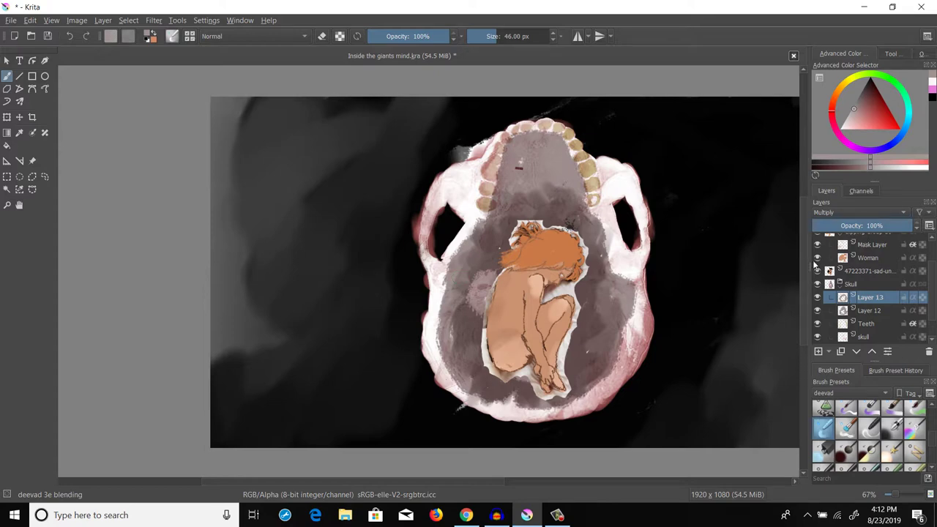
Hide the long-named image layer over the woman after briefly toggling Clipping Group 10.
{"action": "scroll", "coordinate": [826, 263], "scroll_direction": "up", "scroll_amount": 2}
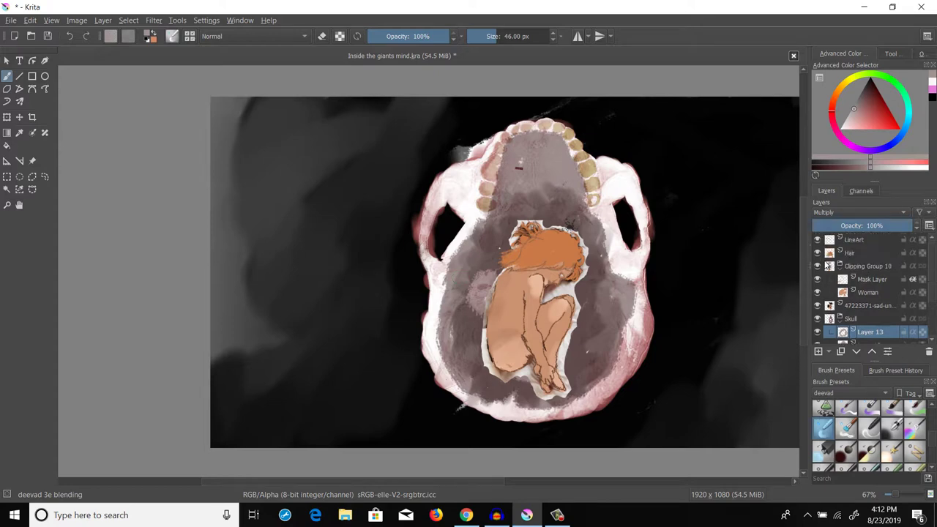
{"action": "left_click", "coordinate": [817, 268]}
{"action": "left_click", "coordinate": [817, 268]}
{"action": "left_click", "coordinate": [818, 305]}
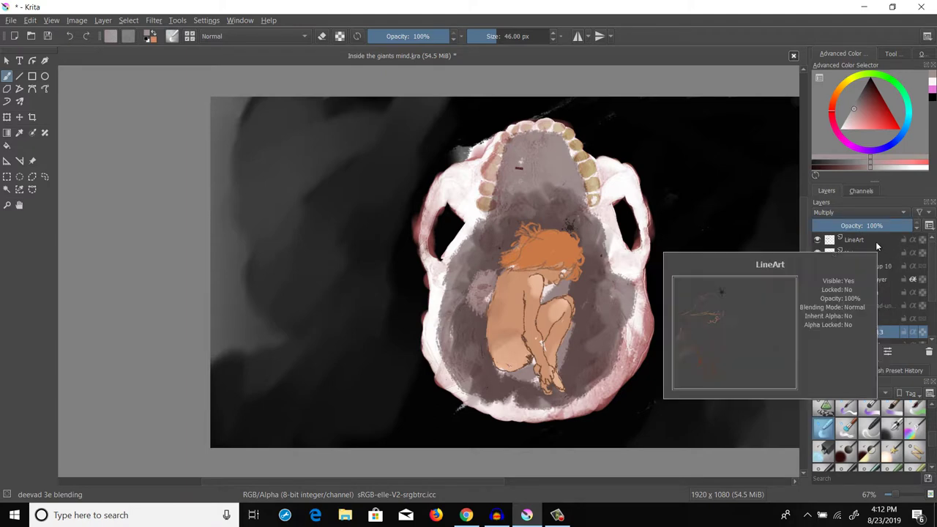
Toggle Clipping Group 10 off and on to check the figure, rotate the view, and save Inside the giants mind.kra.
{"action": "left_click", "coordinate": [818, 266]}
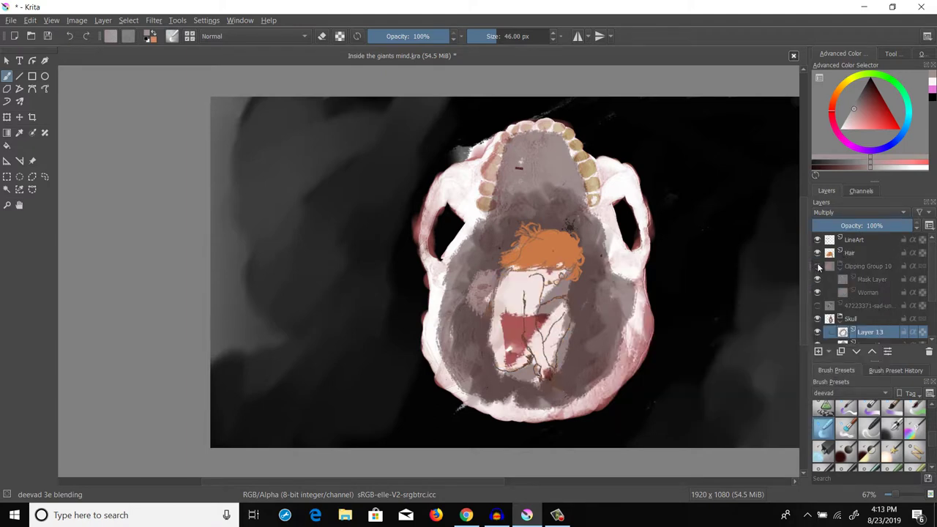
{"action": "left_click", "coordinate": [818, 266]}
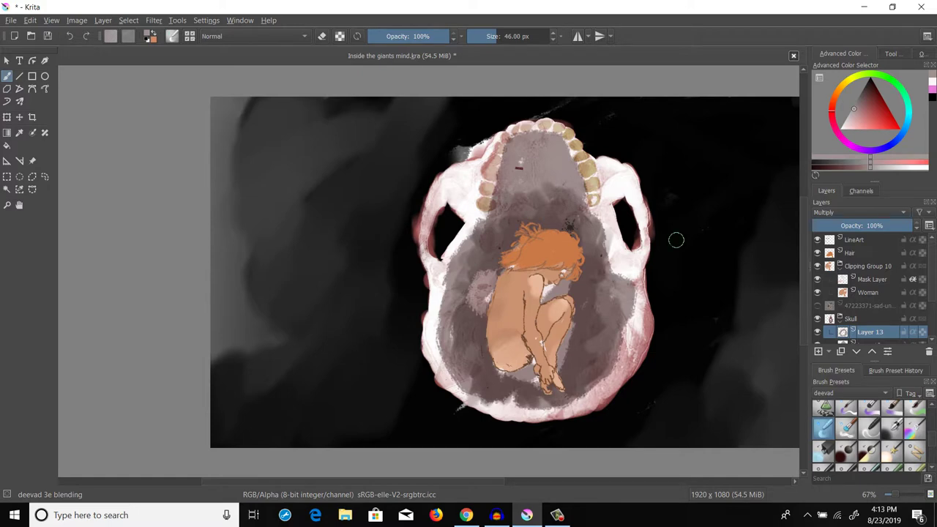
{"action": "scroll", "coordinate": [672, 239], "scroll_direction": "down", "scroll_amount": 2}
{"action": "scroll", "coordinate": [678, 242], "scroll_direction": "up", "scroll_amount": 1}
{"action": "left_click_drag", "start_coordinate": [683, 246], "coordinate": [595, 224]}
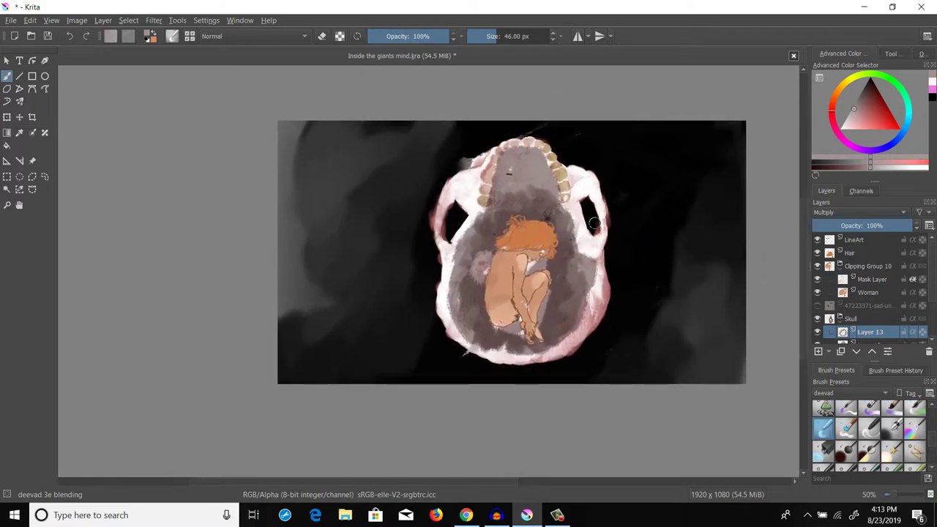
{"action": "key", "text": "ctrl+s"}
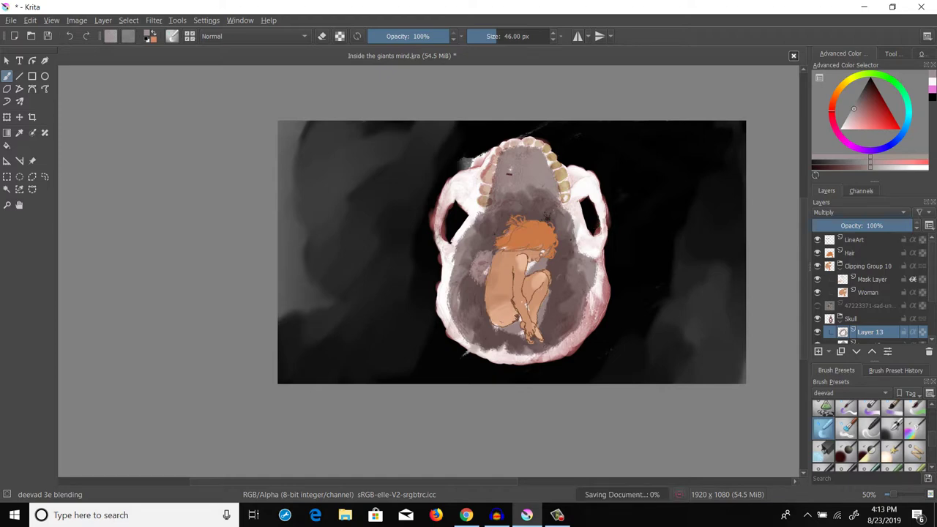
{"action": "scroll", "coordinate": [864, 322], "scroll_direction": "down", "scroll_amount": 3}
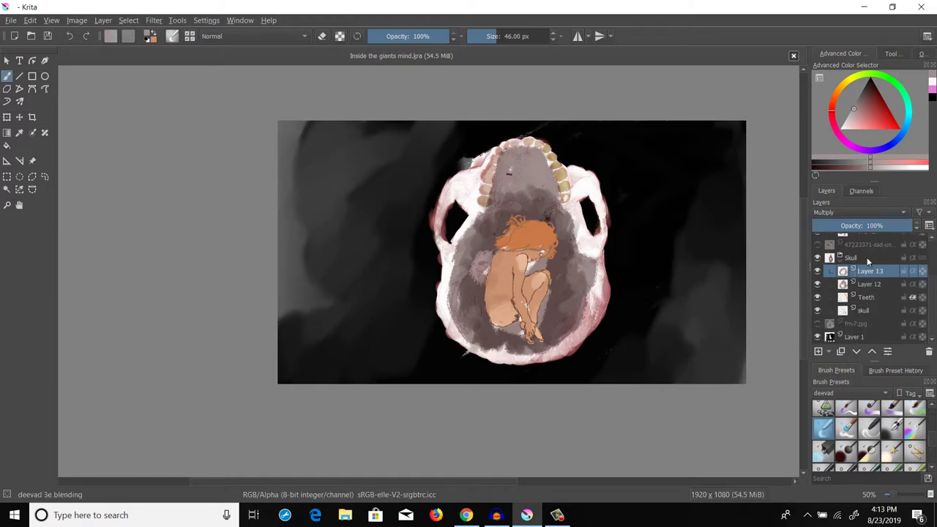
{"action": "mouse_move", "coordinate": [867, 257]}
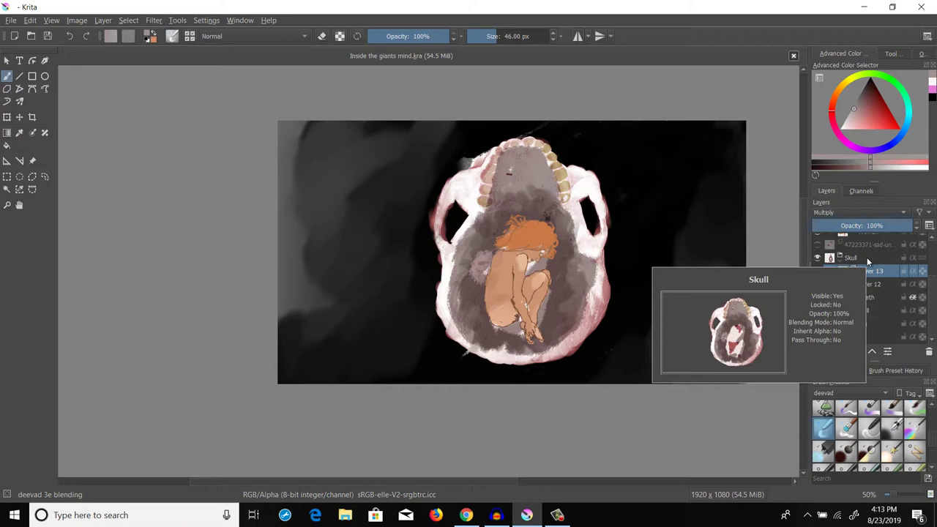
{"action": "scroll", "coordinate": [882, 272], "scroll_direction": "up", "scroll_amount": 2}
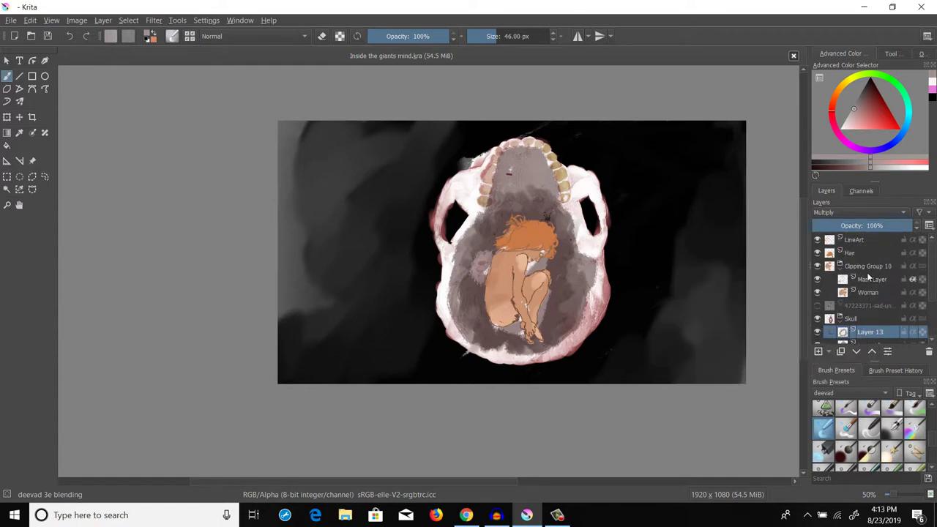
Sample the curled figure's skin tone as the paint colour.
{"action": "left_click", "coordinate": [868, 266]}
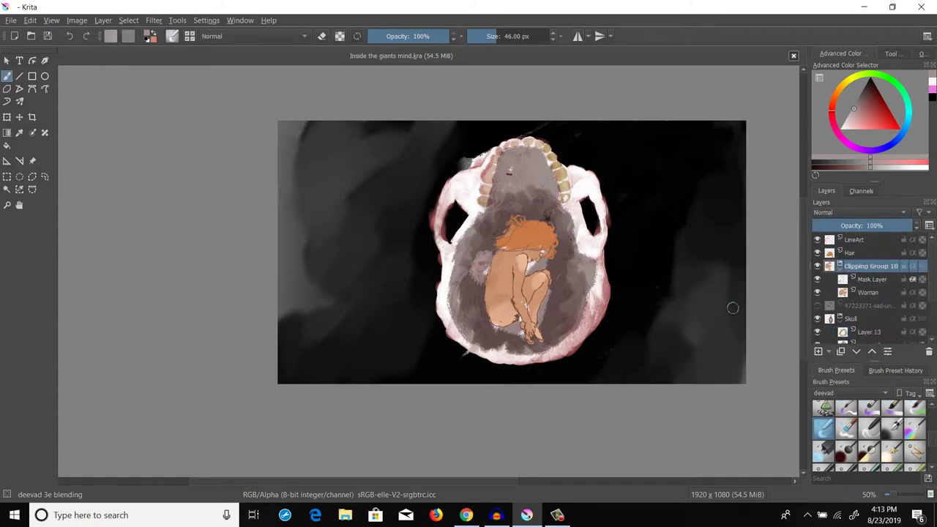
{"action": "left_click", "coordinate": [19, 133]}
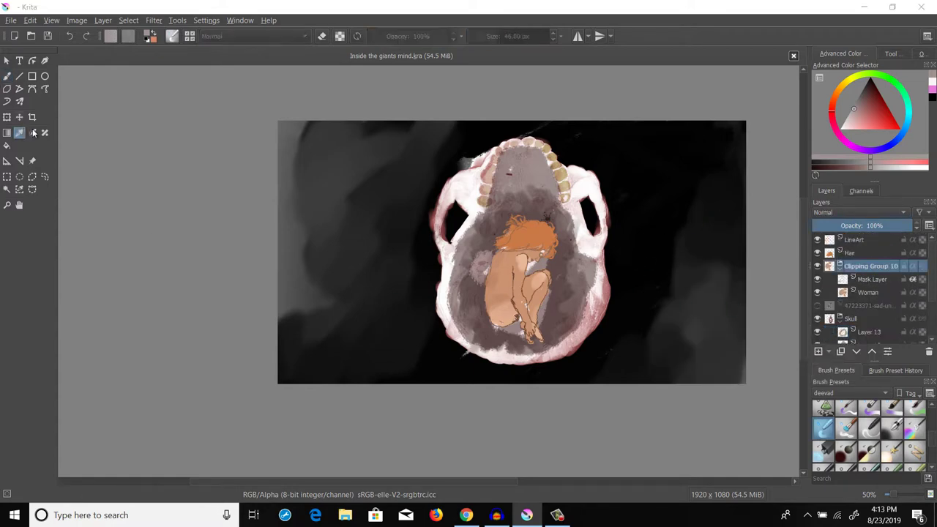
{"action": "left_click", "coordinate": [513, 272]}
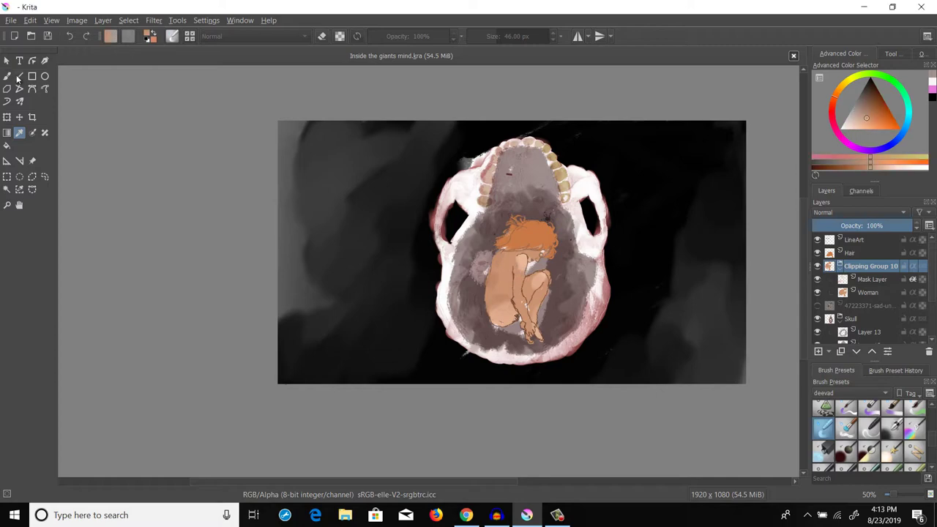
{"action": "left_click", "coordinate": [7, 76]}
{"action": "scroll", "coordinate": [602, 293], "scroll_direction": "up", "scroll_amount": 1}
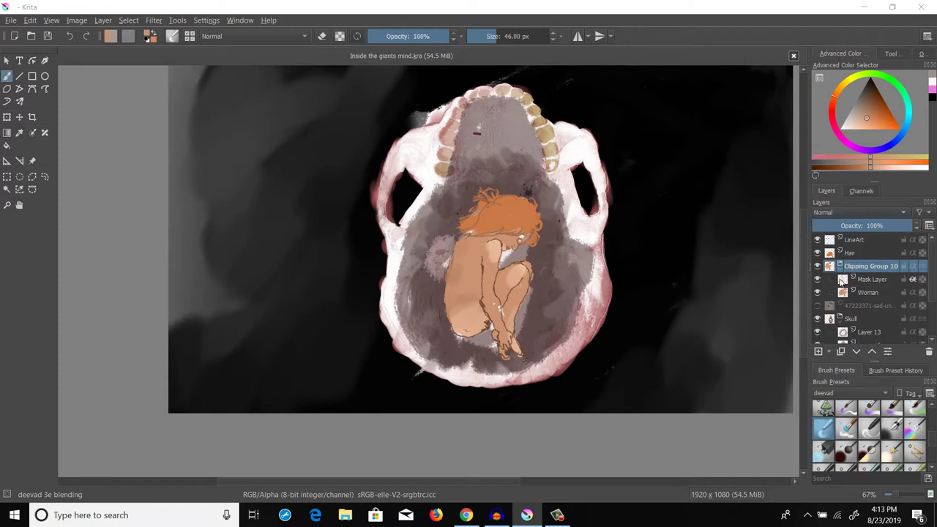
Add a new Overlay layer inside Clipping Group 10, above the Mask Layer.
{"action": "left_click", "coordinate": [865, 280]}
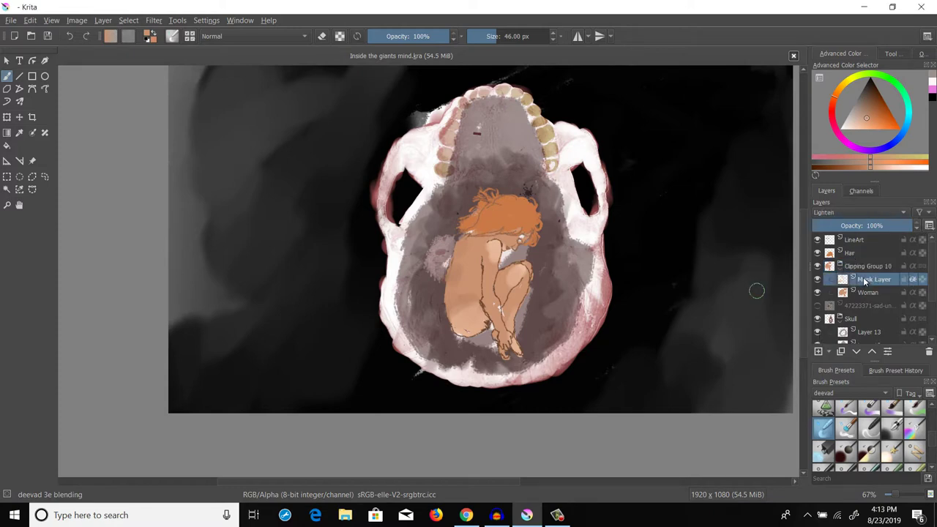
{"action": "left_click", "coordinate": [863, 268]}
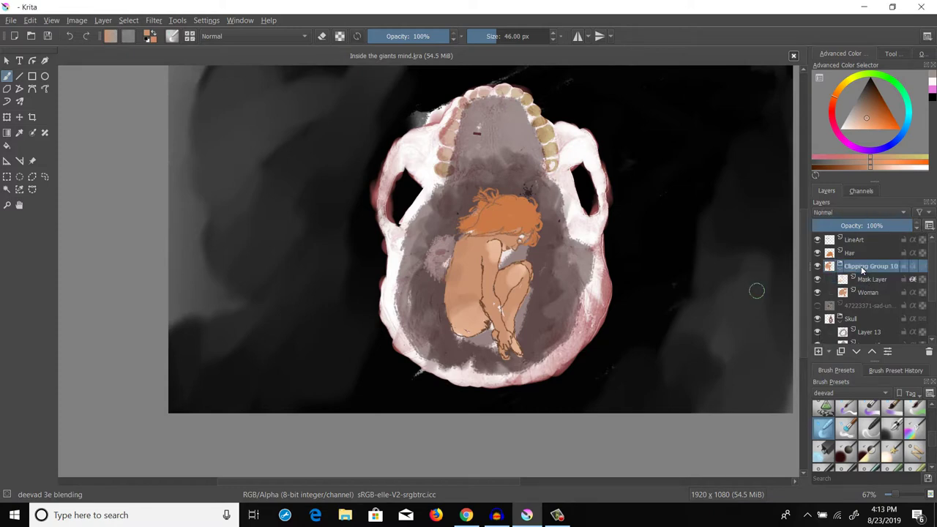
{"action": "left_click", "coordinate": [817, 350]}
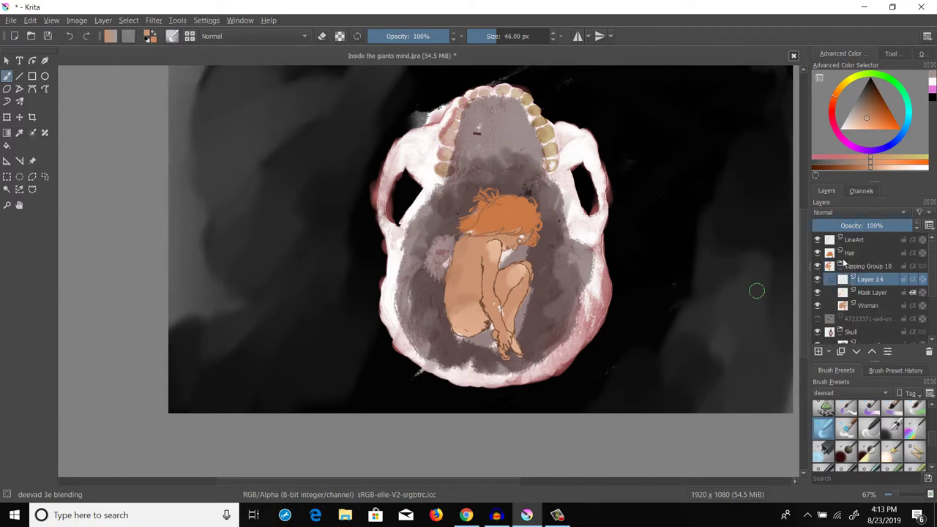
{"action": "left_click", "coordinate": [862, 213]}
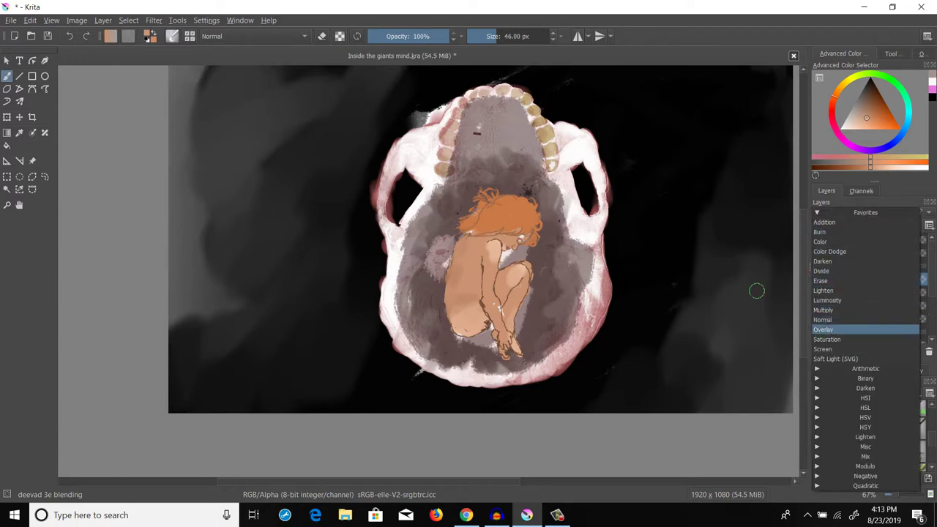
{"action": "left_click", "coordinate": [823, 329]}
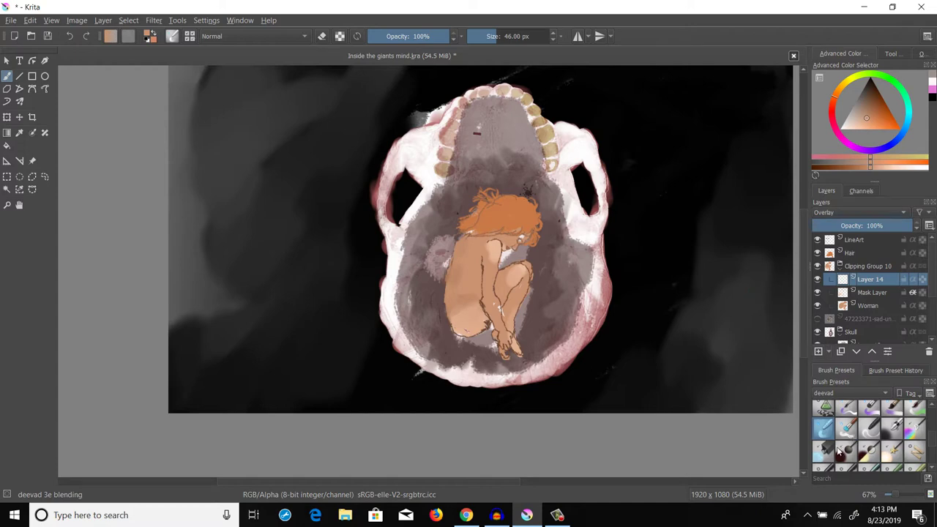
{"action": "scroll", "coordinate": [842, 450], "scroll_direction": "down", "scroll_amount": 2}
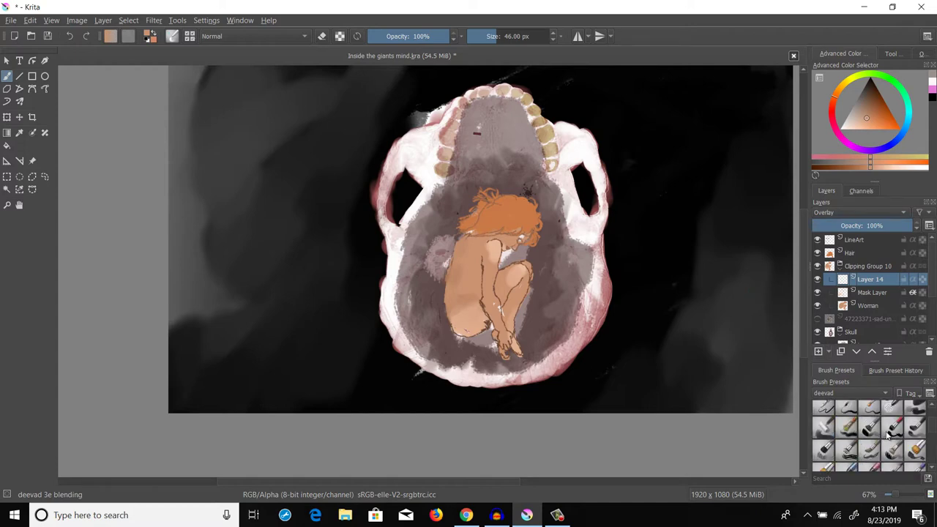
{"action": "scroll", "coordinate": [894, 431], "scroll_direction": "down", "scroll_amount": 2}
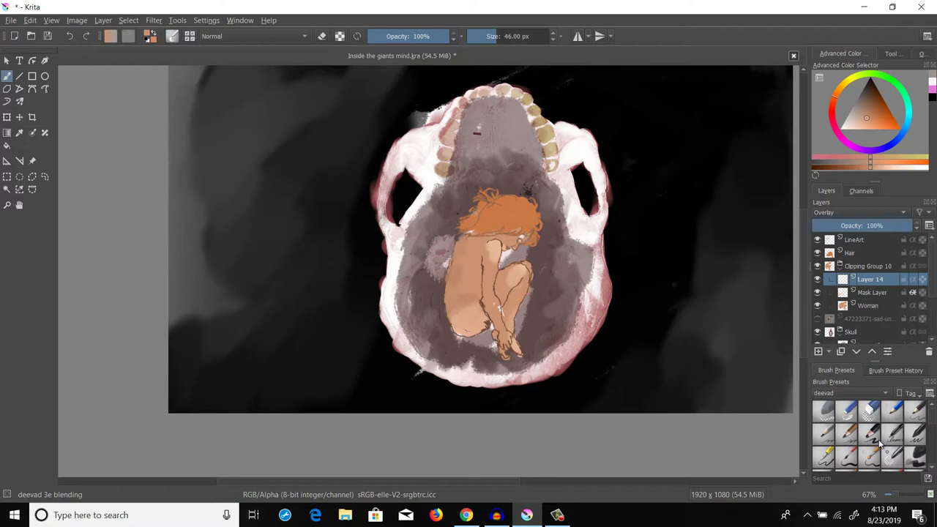
{"action": "scroll", "coordinate": [881, 444], "scroll_direction": "down", "scroll_amount": 2}
Pick a small brush preset, enlarge it to 22.30 px, and test a faint stroke.
{"action": "left_click", "coordinate": [850, 414]}
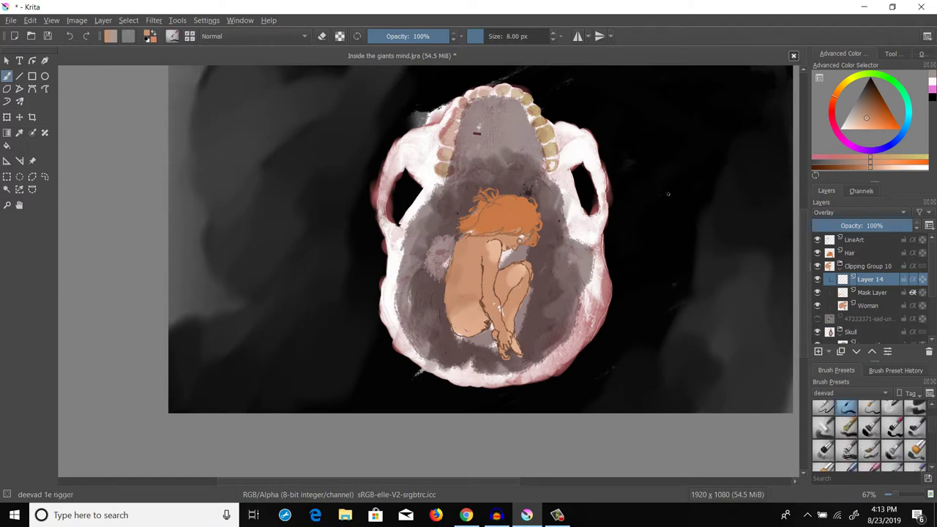
{"action": "left_click_drag", "start_coordinate": [484, 35], "coordinate": [489, 38]}
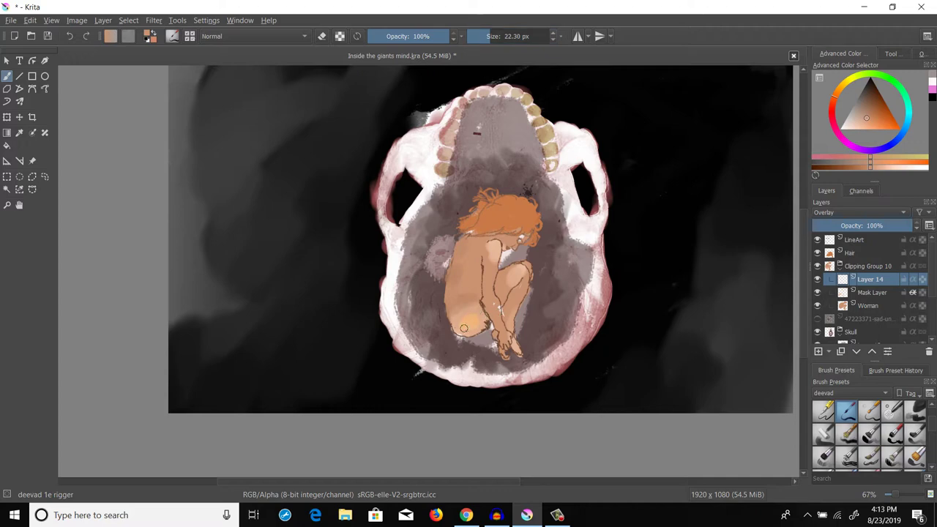
{"action": "left_click_drag", "start_coordinate": [464, 328], "coordinate": [476, 324]}
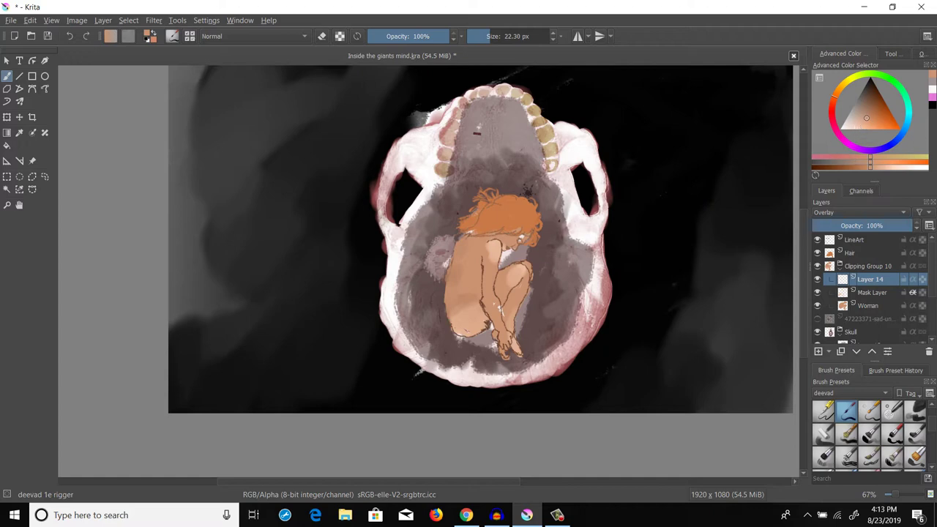
Choose a lighter orange and paint a soft highlight over the figure's hip.
{"action": "left_click", "coordinate": [20, 133]}
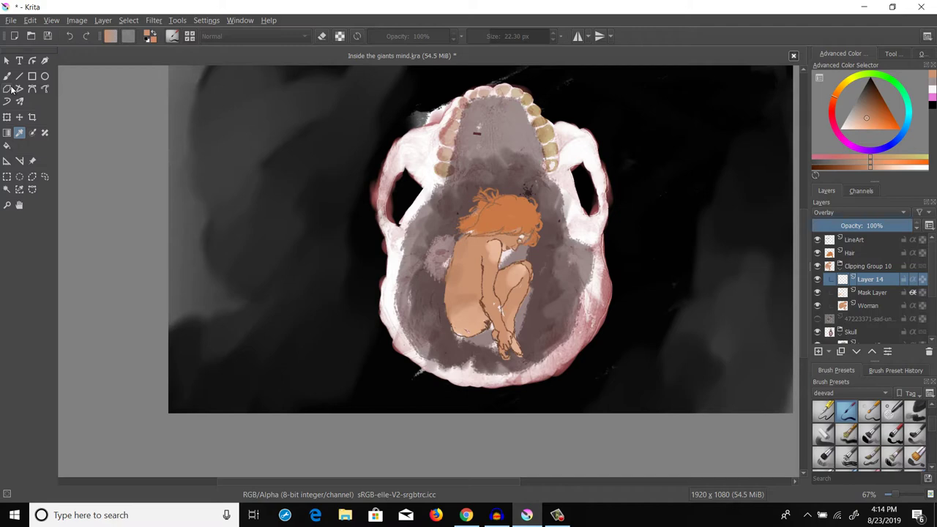
{"action": "left_click", "coordinate": [8, 76]}
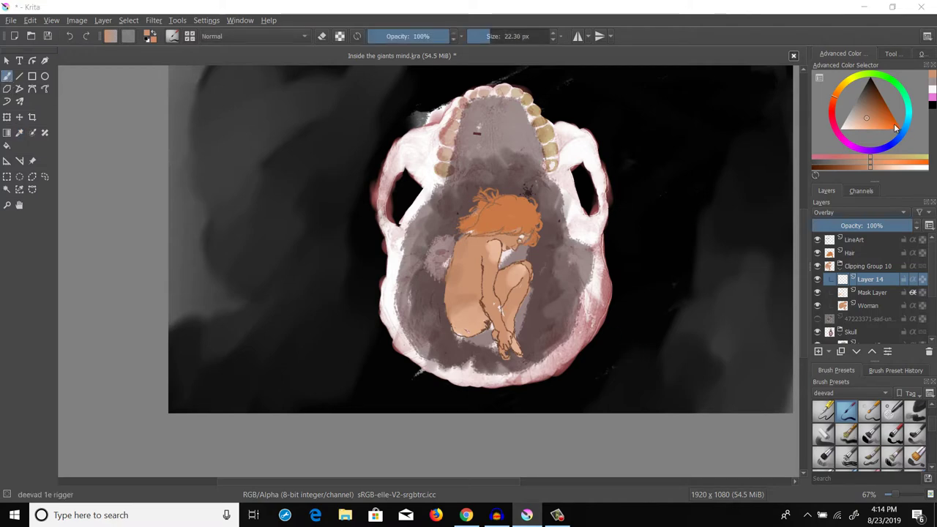
{"action": "left_click_drag", "start_coordinate": [872, 118], "coordinate": [867, 121]}
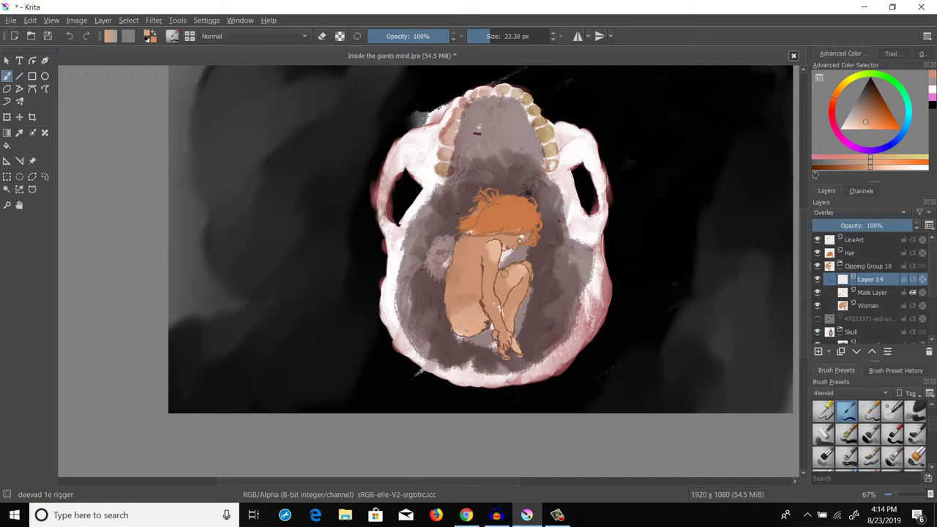
{"action": "scroll", "coordinate": [504, 273], "scroll_direction": "up", "scroll_amount": 1}
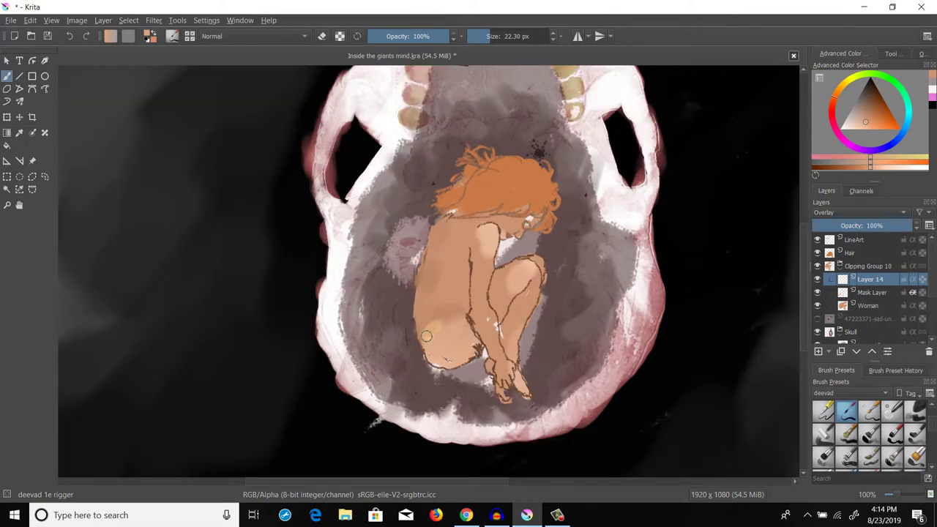
{"action": "mouse_move", "coordinate": [426, 336]}
{"action": "left_mouse_down"}
{"action": "mouse_move", "coordinate": [454, 321]}
{"action": "mouse_move", "coordinate": [430, 339]}
{"action": "mouse_move", "coordinate": [454, 362]}
{"action": "mouse_move", "coordinate": [450, 342]}
{"action": "mouse_move", "coordinate": [463, 317]}
{"action": "mouse_move", "coordinate": [444, 344]}
{"action": "mouse_move", "coordinate": [444, 322]}
{"action": "mouse_move", "coordinate": [445, 357]}
{"action": "left_mouse_up"}
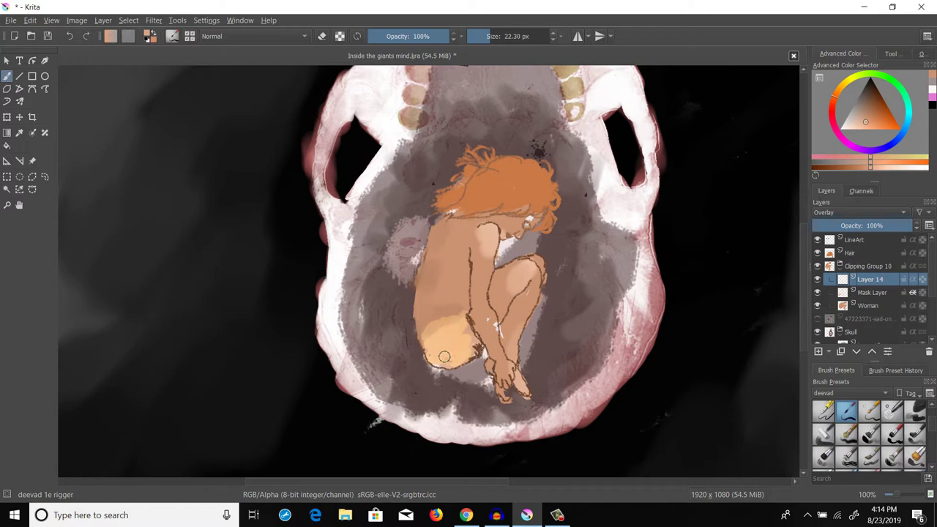
{"action": "scroll", "coordinate": [444, 357], "scroll_direction": "down", "scroll_amount": 2}
{"action": "scroll", "coordinate": [492, 308], "scroll_direction": "up", "scroll_amount": 1}
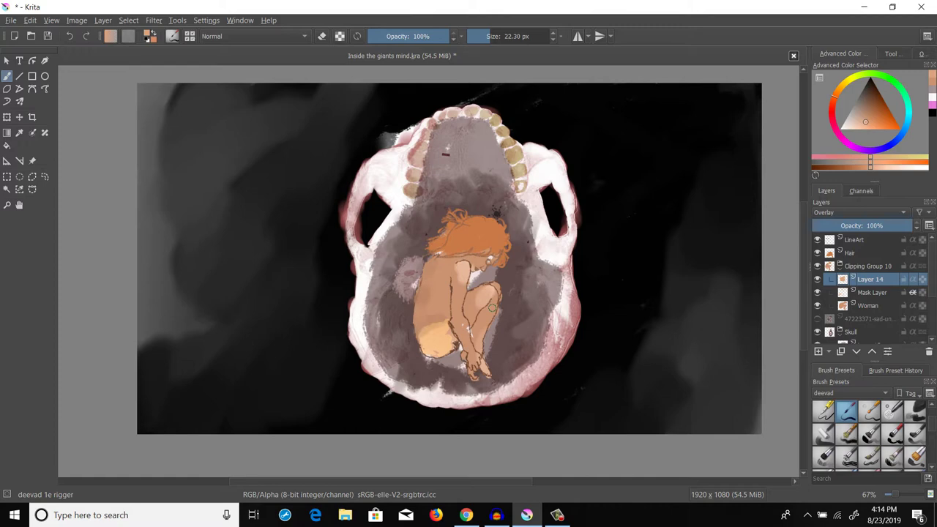
Undo the hip stroke, set Layer 14 to Lighten, and try then undo thigh highlights.
{"action": "key", "text": "ctrl+z"}
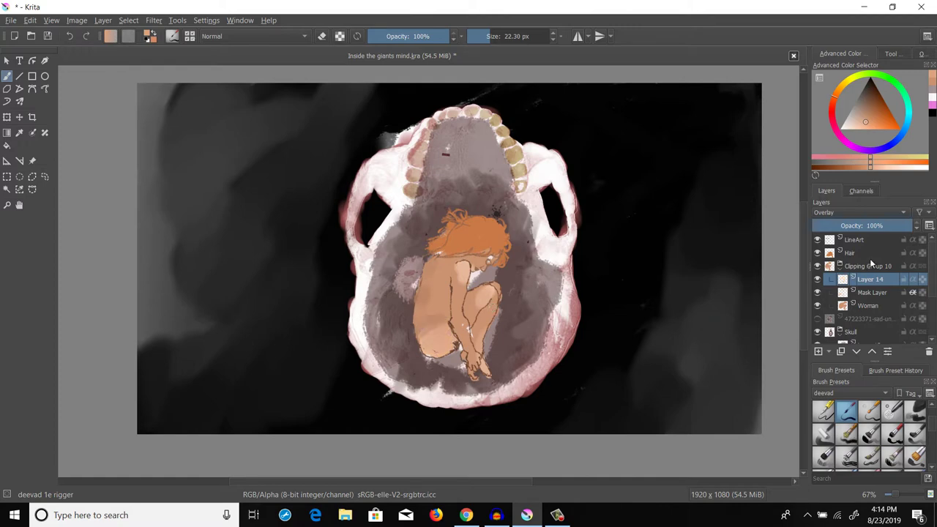
{"action": "left_click", "coordinate": [869, 214]}
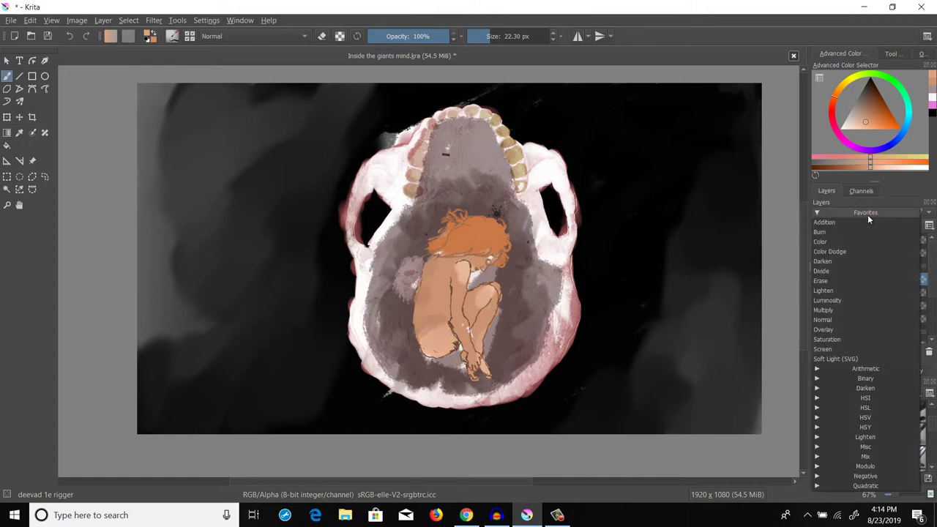
{"action": "left_click", "coordinate": [843, 290]}
{"action": "scroll", "coordinate": [474, 336], "scroll_direction": "up", "scroll_amount": 2}
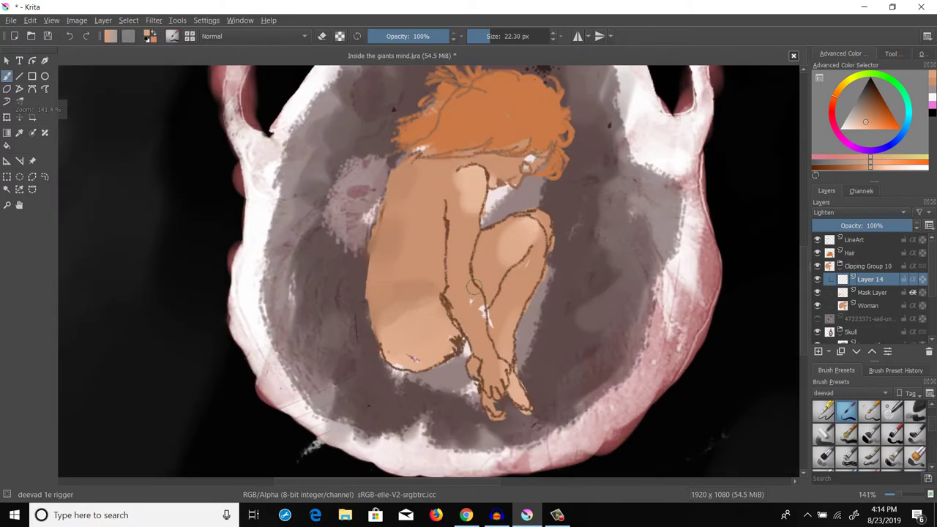
{"action": "left_click_drag", "start_coordinate": [384, 295], "coordinate": [409, 244]}
{"action": "left_click_drag", "start_coordinate": [388, 296], "coordinate": [420, 261]}
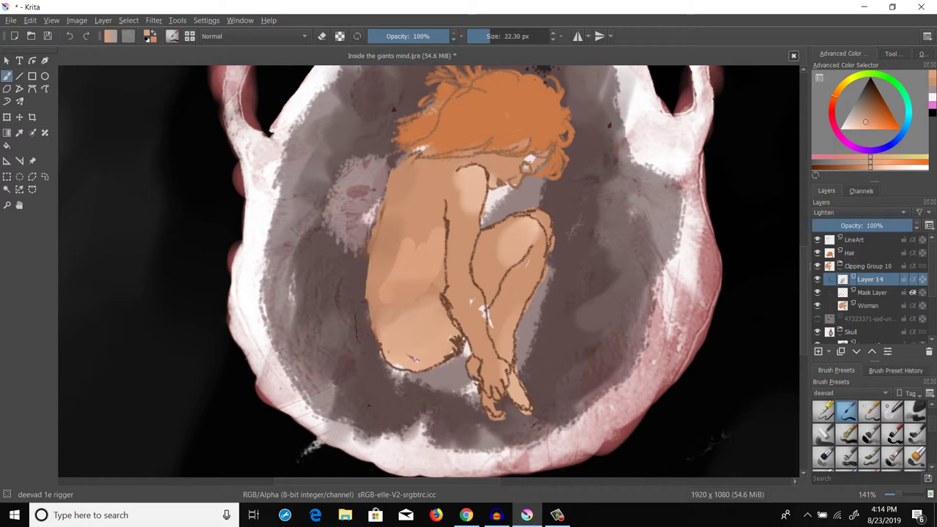
{"action": "key", "text": "ctrl+z"}
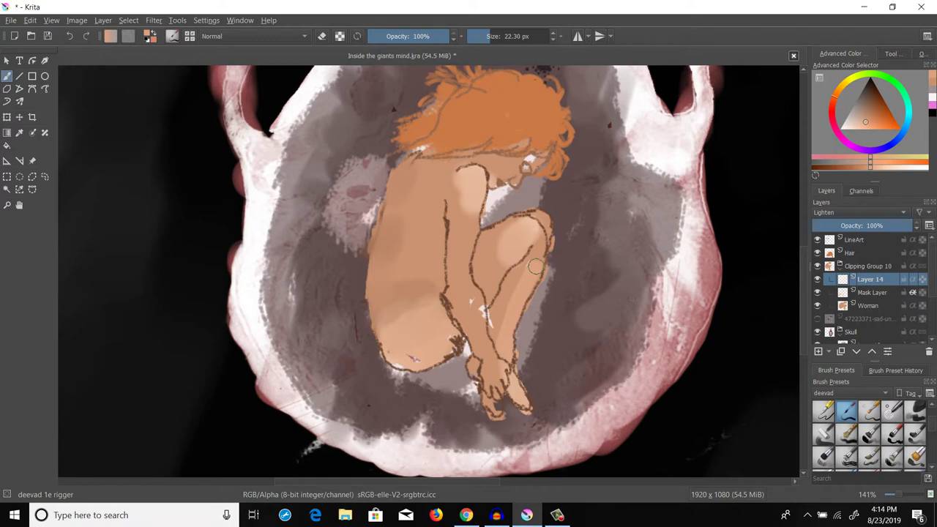
Lighten the knee, darken the lower thigh outline, and brighten the shoulder and upper back.
{"action": "mouse_move", "coordinate": [508, 253]}
{"action": "left_mouse_down"}
{"action": "mouse_move", "coordinate": [503, 261]}
{"action": "mouse_move", "coordinate": [515, 230]}
{"action": "mouse_move", "coordinate": [511, 240]}
{"action": "left_mouse_up"}
{"action": "scroll", "coordinate": [511, 240], "scroll_direction": "down", "scroll_amount": 3}
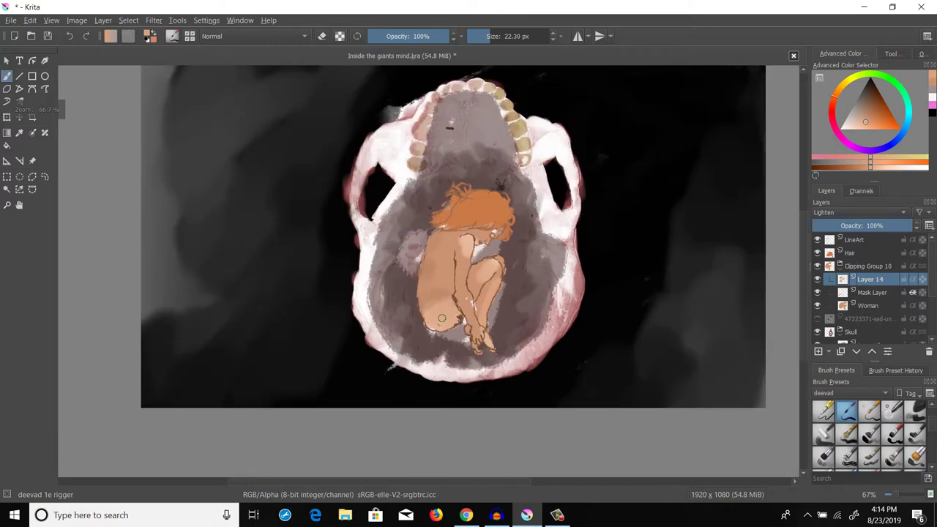
{"action": "scroll", "coordinate": [496, 350], "scroll_direction": "up", "scroll_amount": 3}
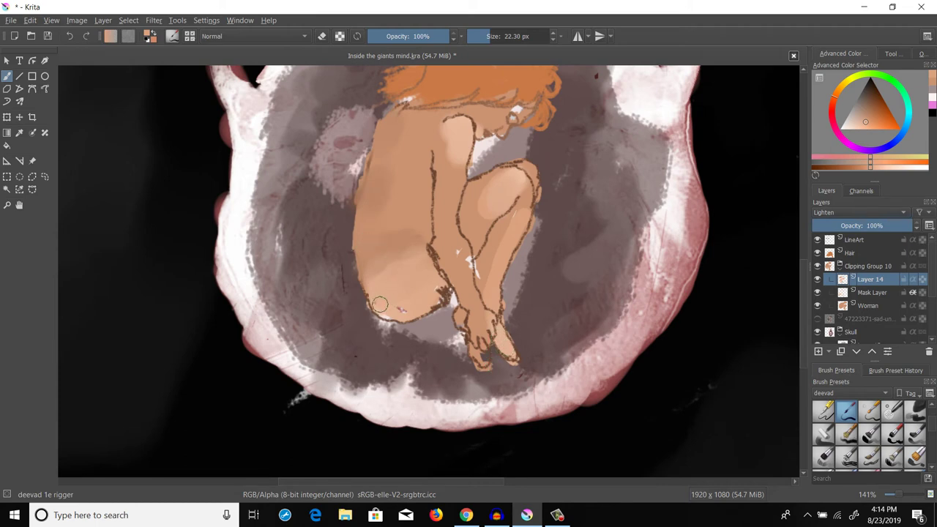
{"action": "mouse_move", "coordinate": [379, 305]}
{"action": "left_mouse_down"}
{"action": "mouse_move", "coordinate": [406, 315]}
{"action": "mouse_move", "coordinate": [425, 290]}
{"action": "mouse_move", "coordinate": [424, 264]}
{"action": "mouse_move", "coordinate": [437, 245]}
{"action": "mouse_move", "coordinate": [455, 248]}
{"action": "mouse_move", "coordinate": [448, 250]}
{"action": "left_mouse_up"}
{"action": "scroll", "coordinate": [448, 249], "scroll_direction": "down", "scroll_amount": 4}
{"action": "scroll", "coordinate": [510, 155], "scroll_direction": "up", "scroll_amount": 4}
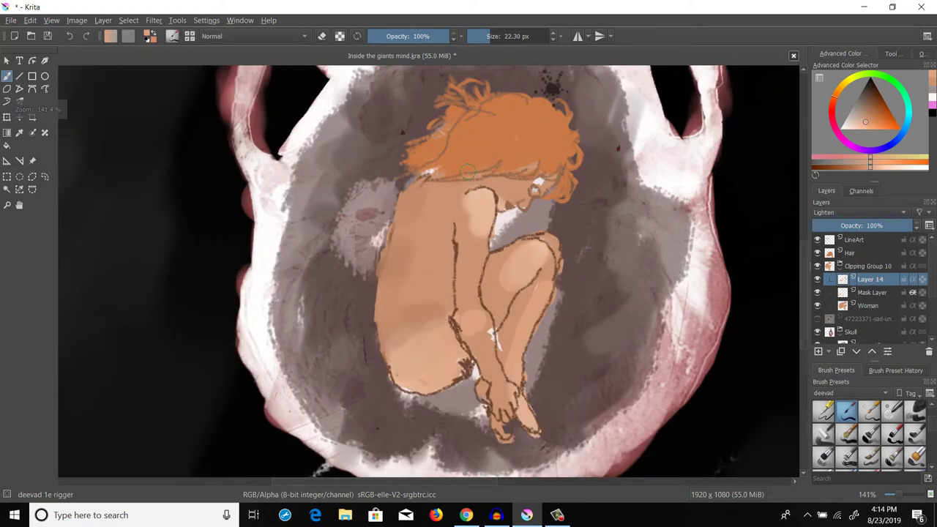
{"action": "mouse_move", "coordinate": [403, 198]}
{"action": "left_mouse_down"}
{"action": "mouse_move", "coordinate": [419, 202]}
{"action": "mouse_move", "coordinate": [425, 226]}
{"action": "mouse_move", "coordinate": [405, 294]}
{"action": "mouse_move", "coordinate": [393, 303]}
{"action": "left_mouse_up"}
{"action": "key", "text": "1"}
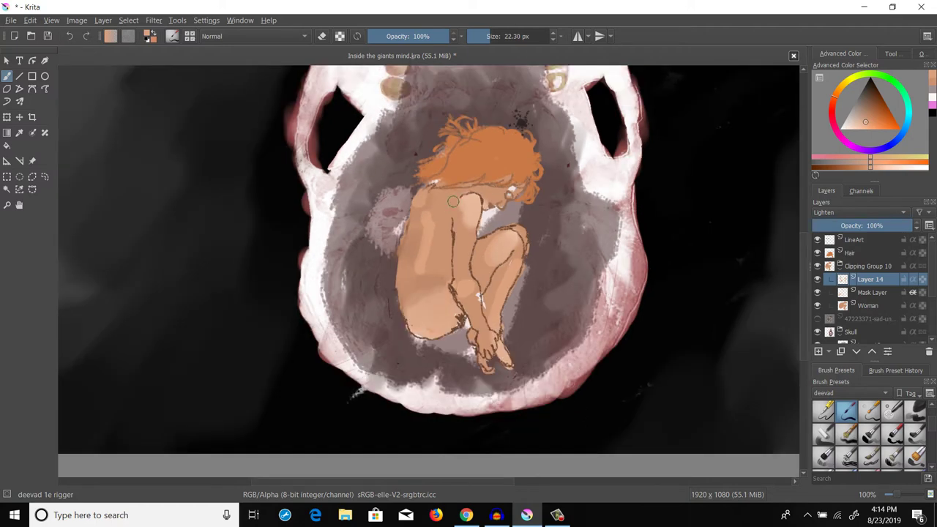
{"action": "left_click_drag", "start_coordinate": [431, 212], "coordinate": [445, 223]}
{"action": "scroll", "coordinate": [449, 217], "scroll_direction": "down", "scroll_amount": 2}
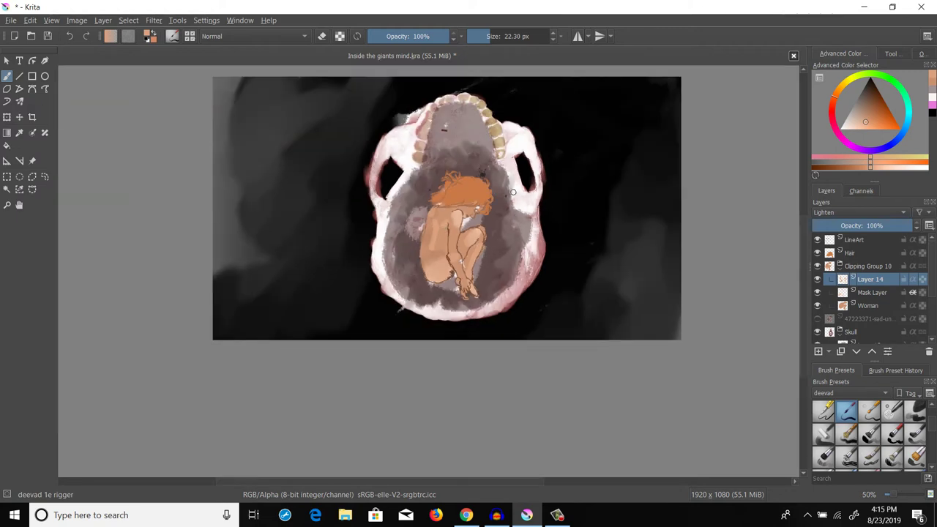
{"action": "key", "text": "ctrl+s"}
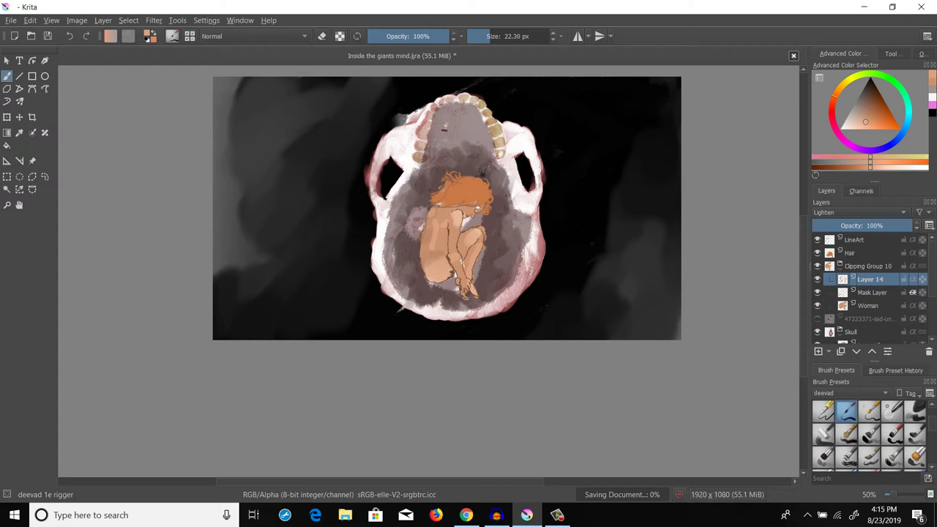
{"action": "scroll", "coordinate": [494, 174], "scroll_direction": "down", "scroll_amount": 1}
{"action": "scroll", "coordinate": [494, 174], "scroll_direction": "up", "scroll_amount": 2}
{"action": "scroll", "coordinate": [523, 220], "scroll_direction": "down", "scroll_amount": 1}
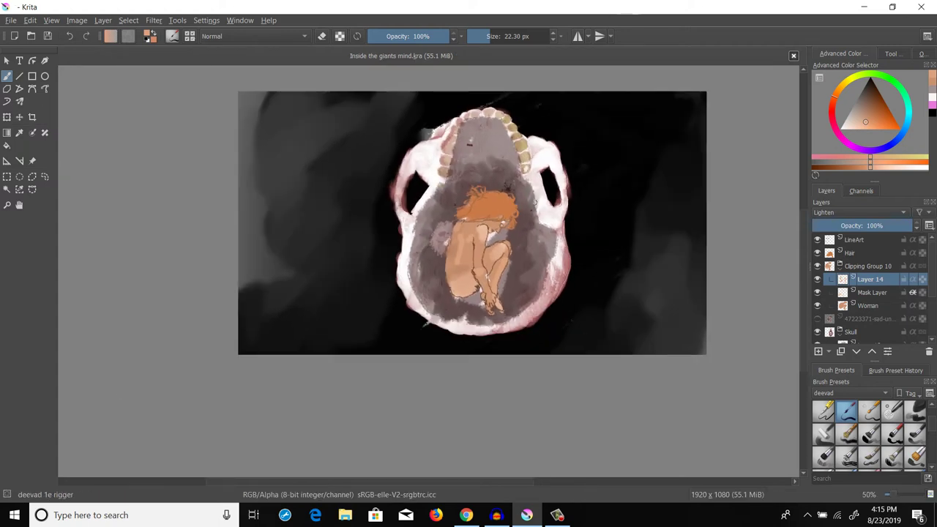